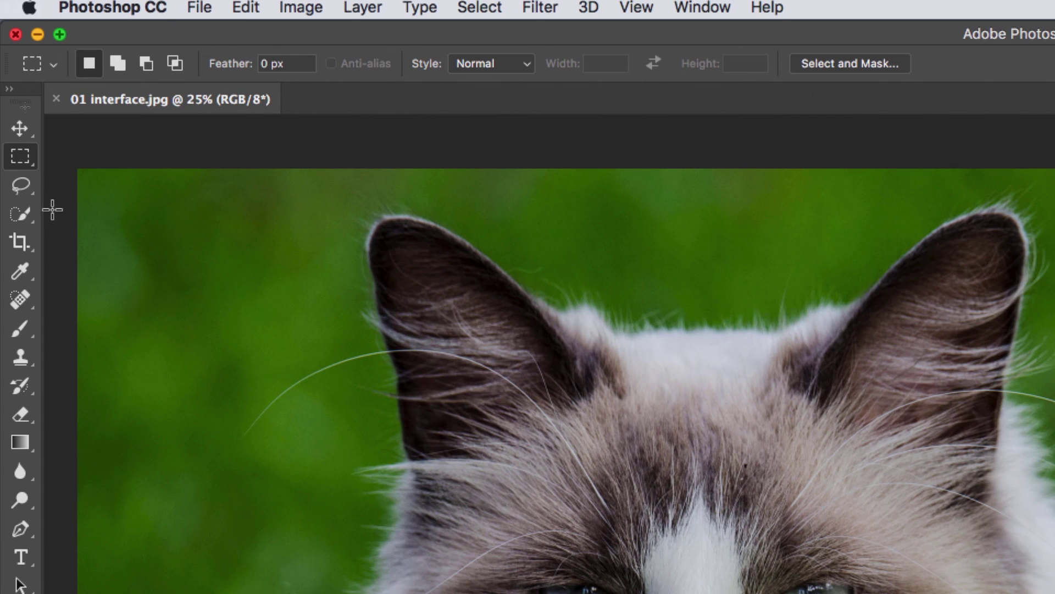
Compare the tool options of the Brush and Type tools, including the brush preset picker.
click(21, 332)
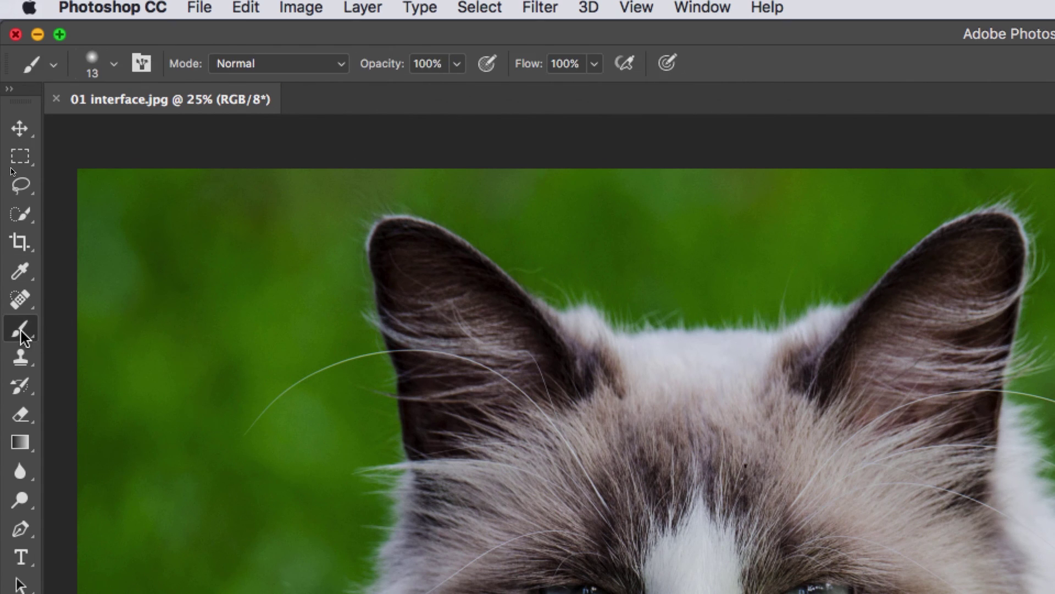
click(111, 72)
click(108, 69)
click(21, 558)
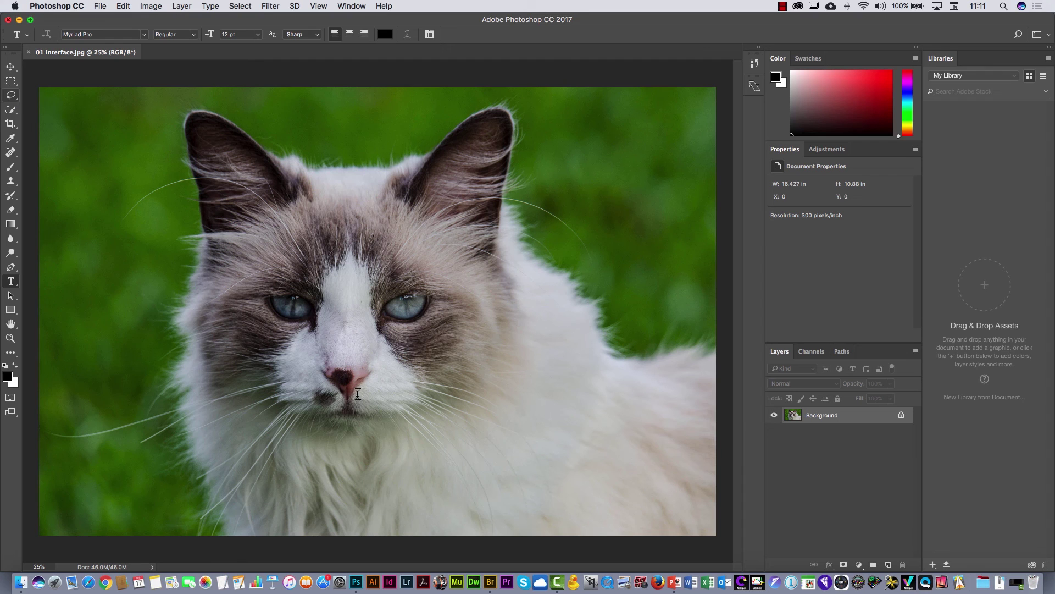
Select the standard Brush Tool from its group of related painting tools.
click(11, 168)
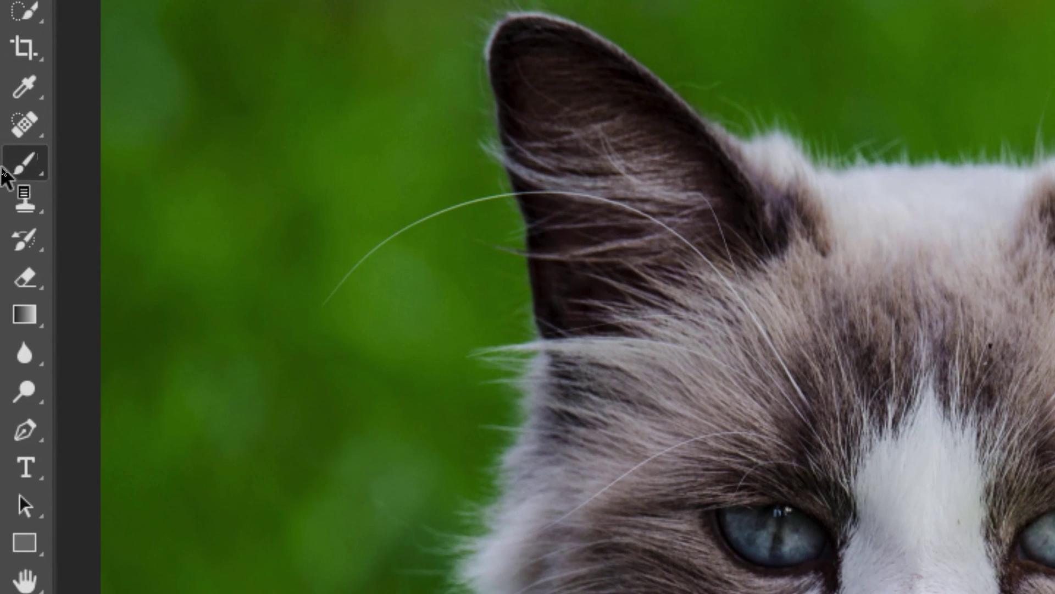
click(26, 167)
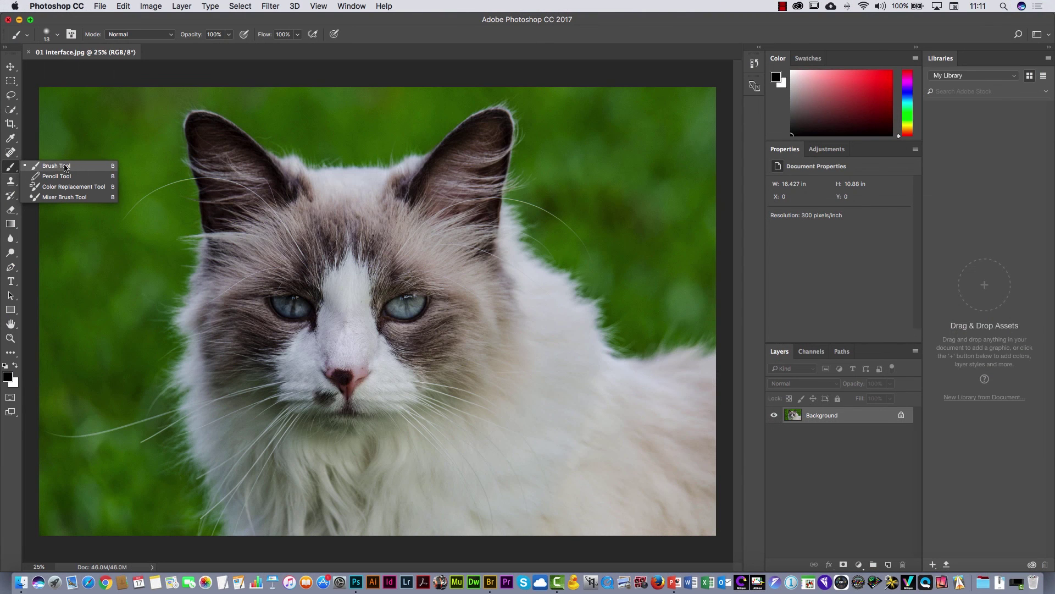
click(56, 168)
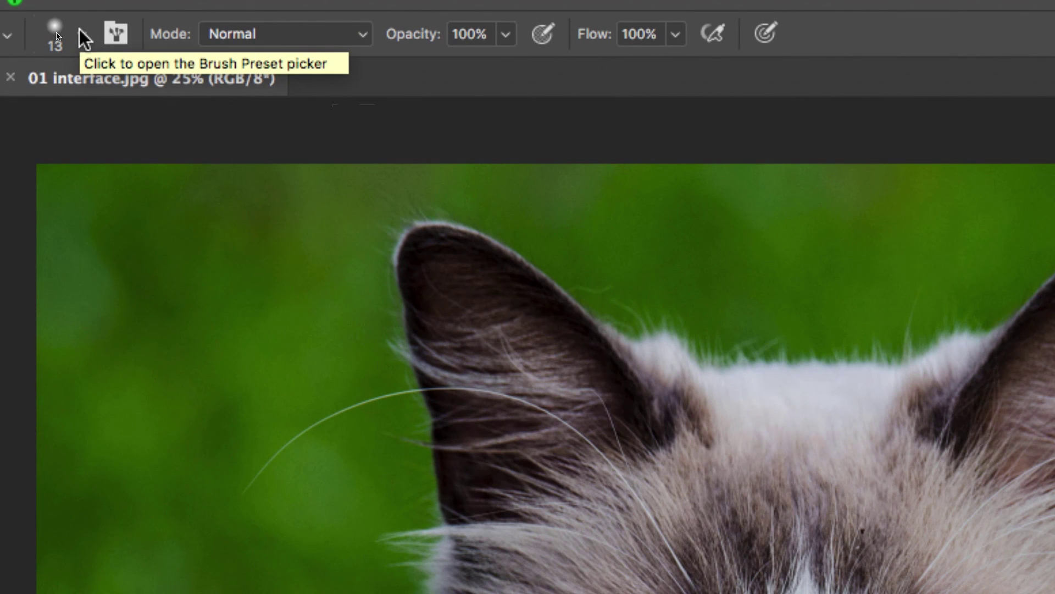
Set the brush size to 81 px.
click(81, 34)
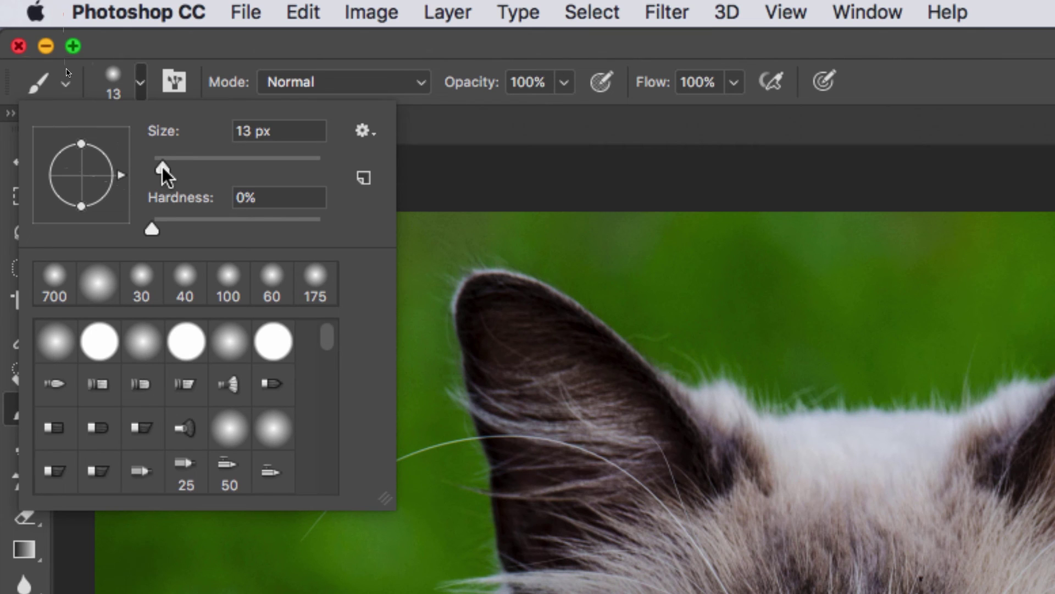
drag(162, 167, 200, 165)
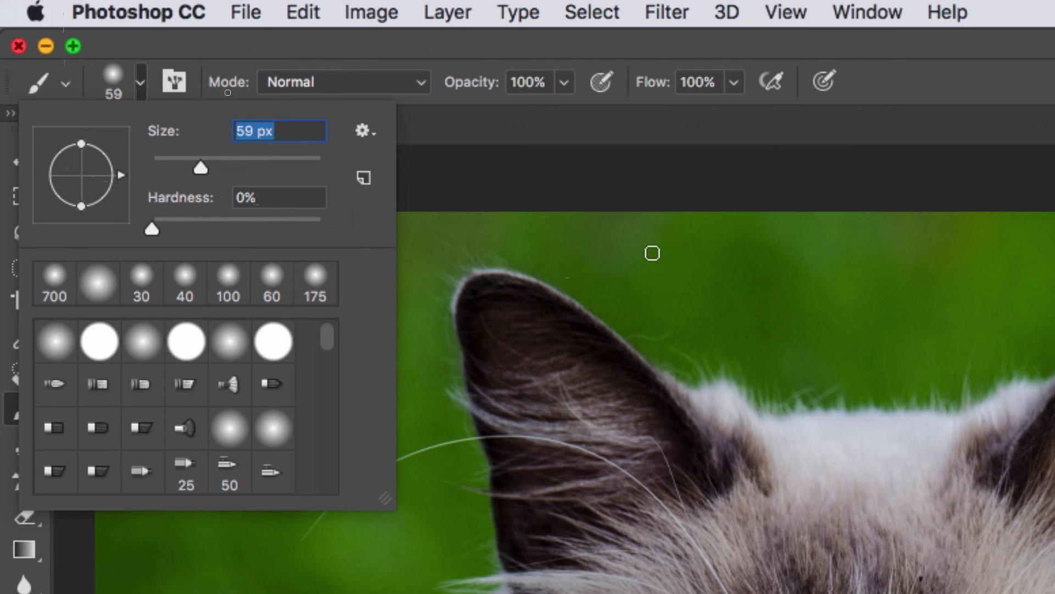
drag(200, 165, 219, 166)
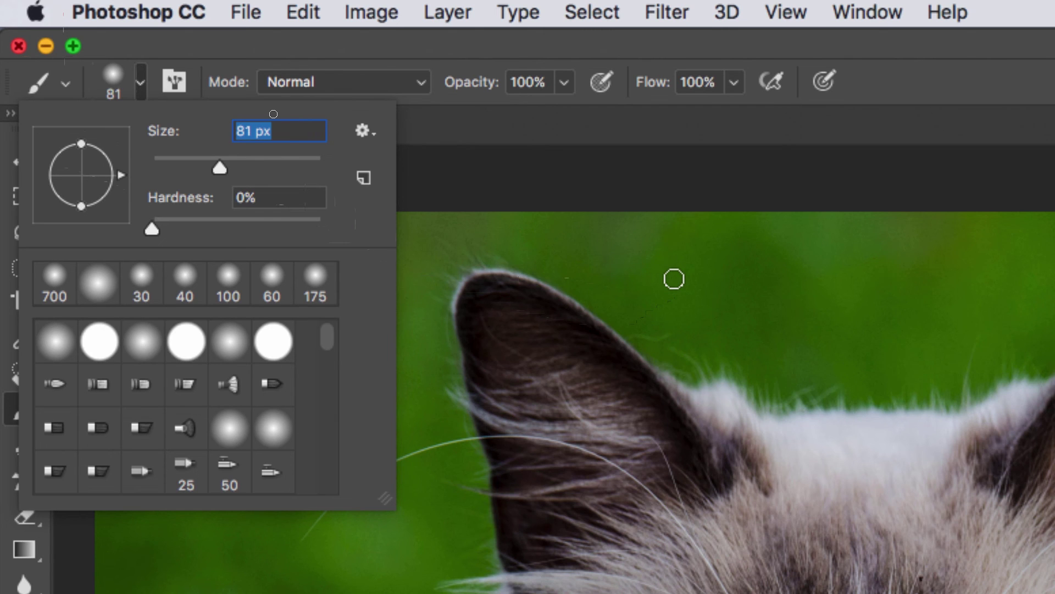
key(Caps_Lock)
key(Caps_Lock)
click(120, 85)
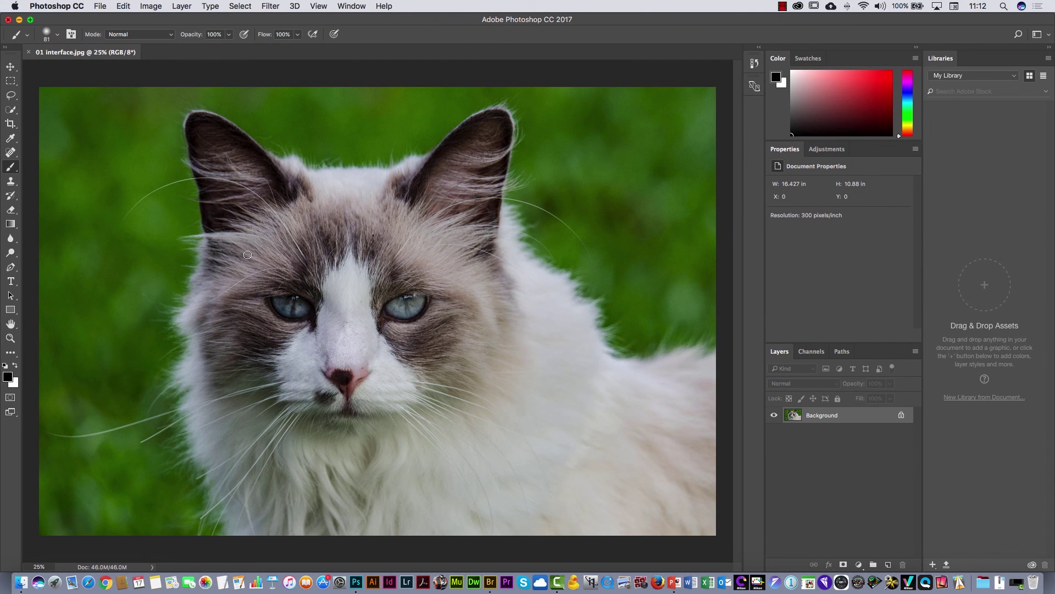
Paint four loose black loops over the cat's eyes, the side of its head, its chest and its forehead.
mouse_move(237, 238)
mouse_down()
mouse_move(365, 357)
mouse_move(149, 300)
mouse_up()
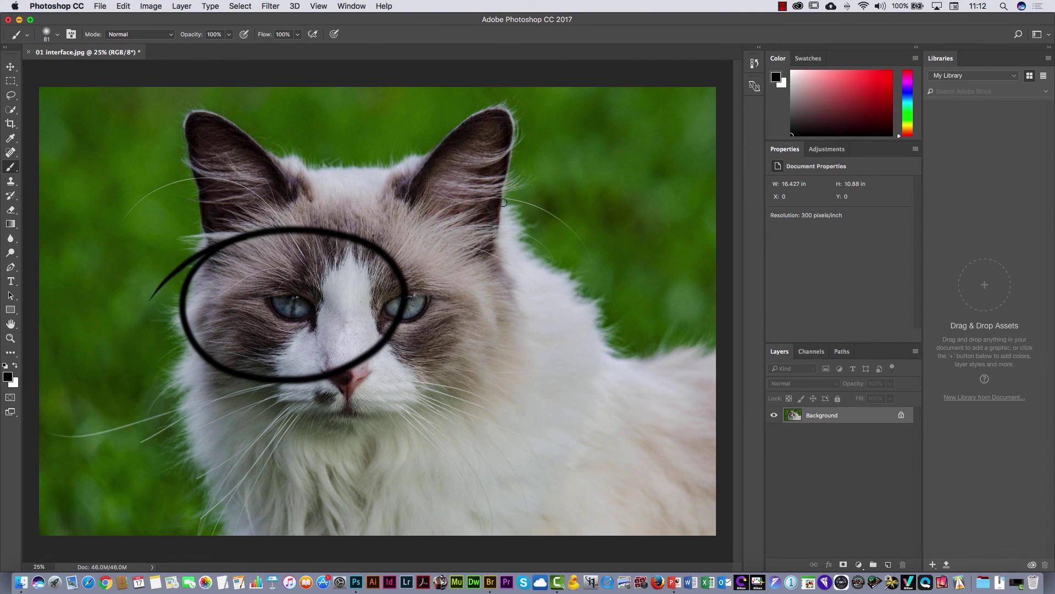
mouse_move(504, 202)
mouse_down()
mouse_move(522, 362)
mouse_move(389, 254)
mouse_up()
drag(440, 373, 514, 470)
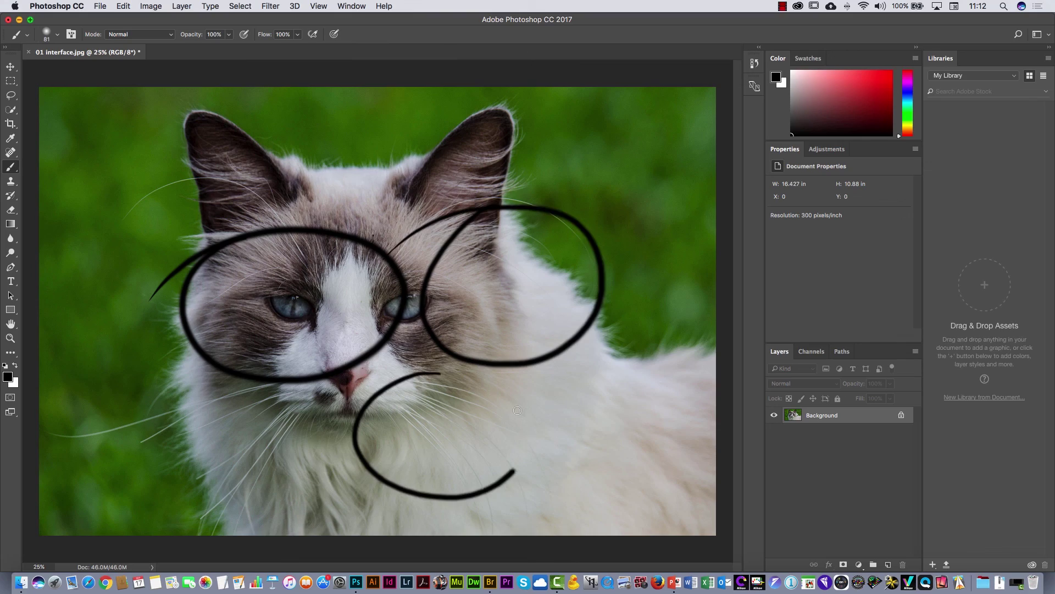
drag(517, 410, 442, 378)
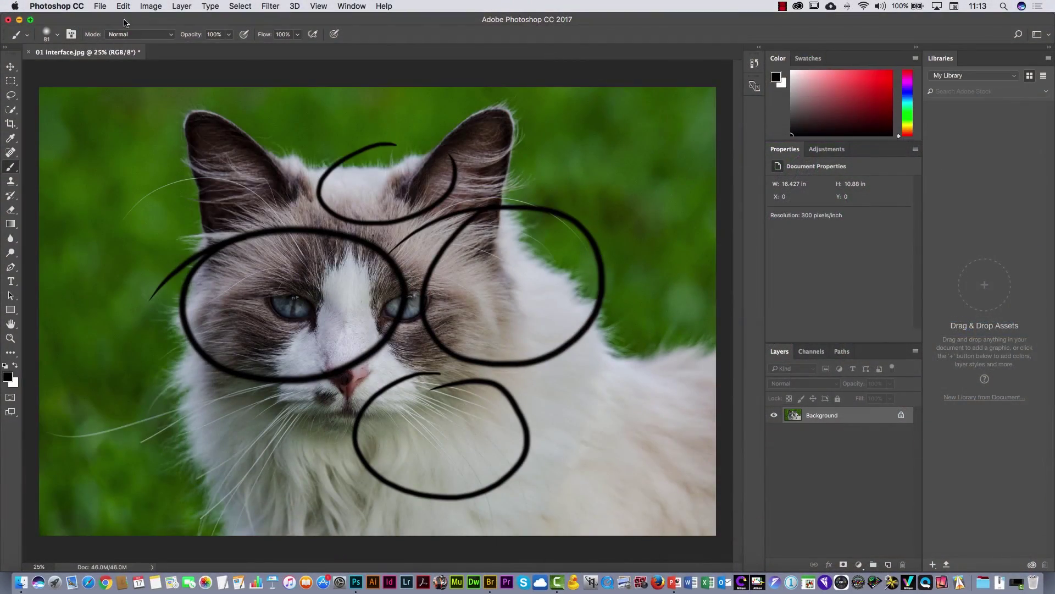
Undo the last brush stroke over the forehead and redo it.
click(123, 6)
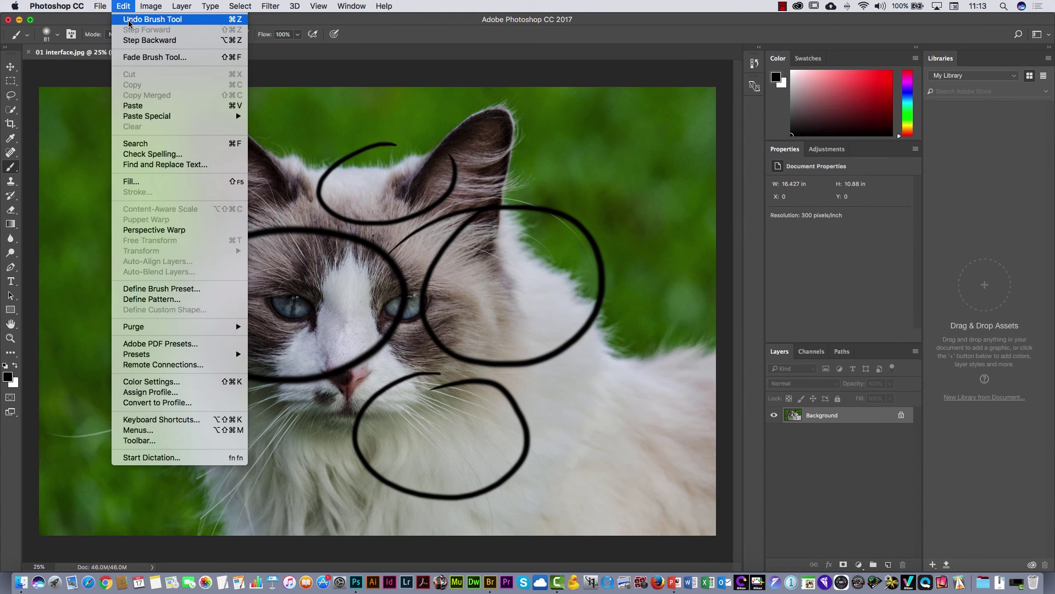
click(129, 22)
click(124, 8)
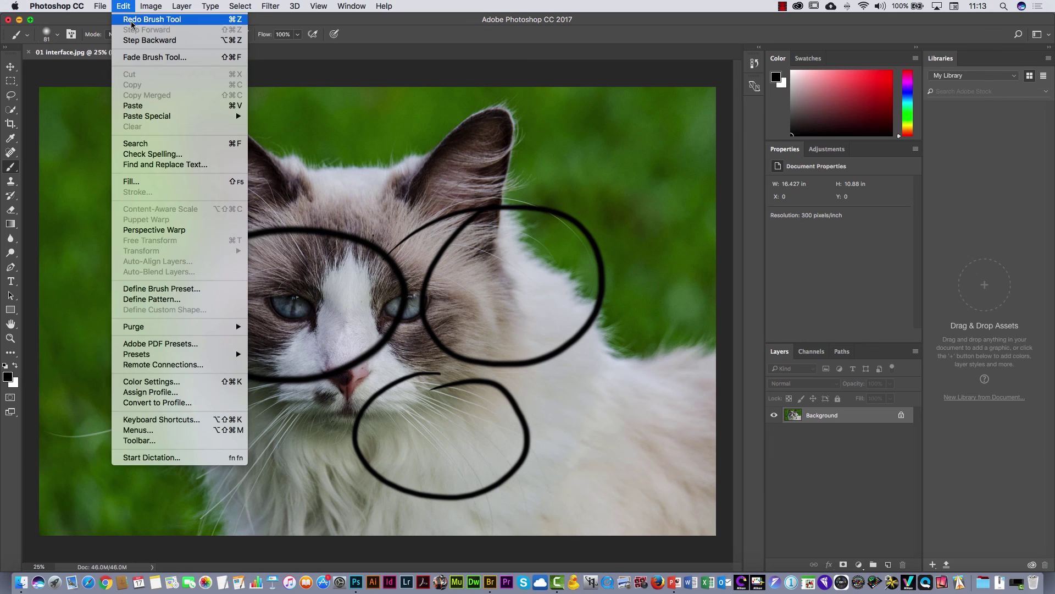
click(132, 22)
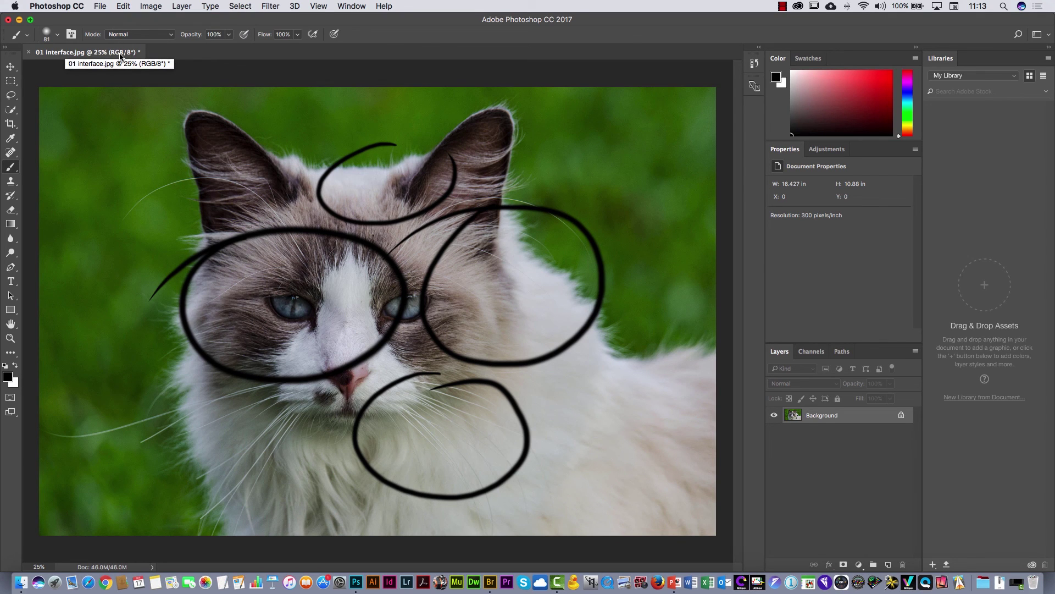
click(124, 6)
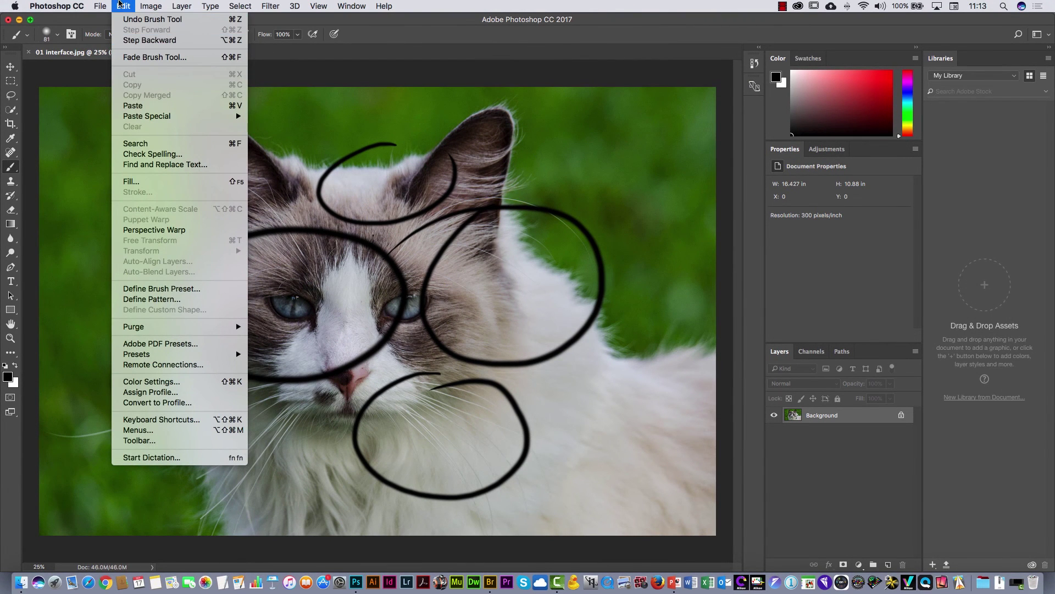
click(122, 7)
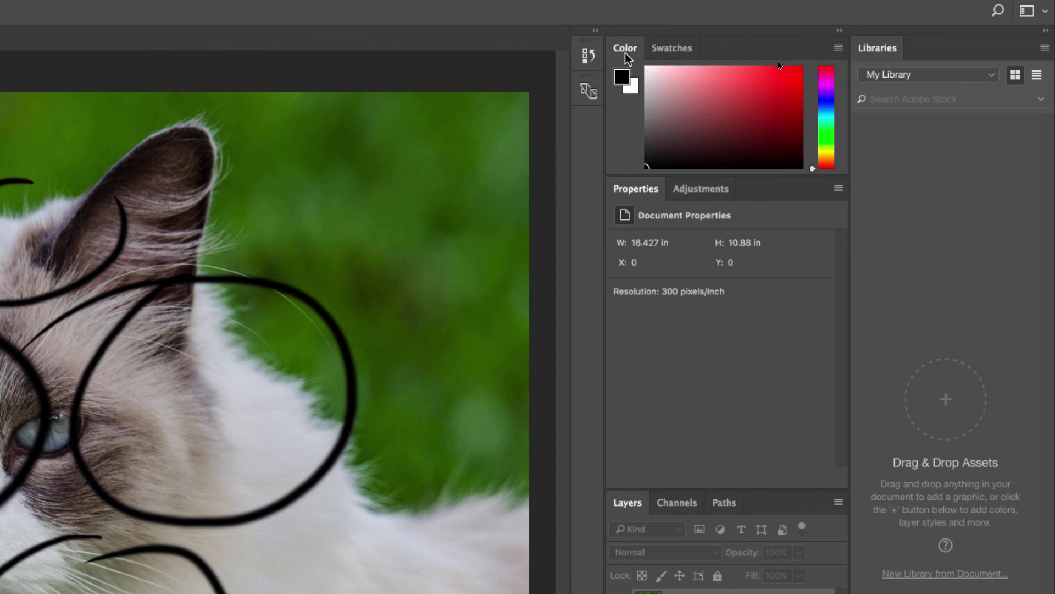
View the colour swatches and return to the colour picker.
click(677, 53)
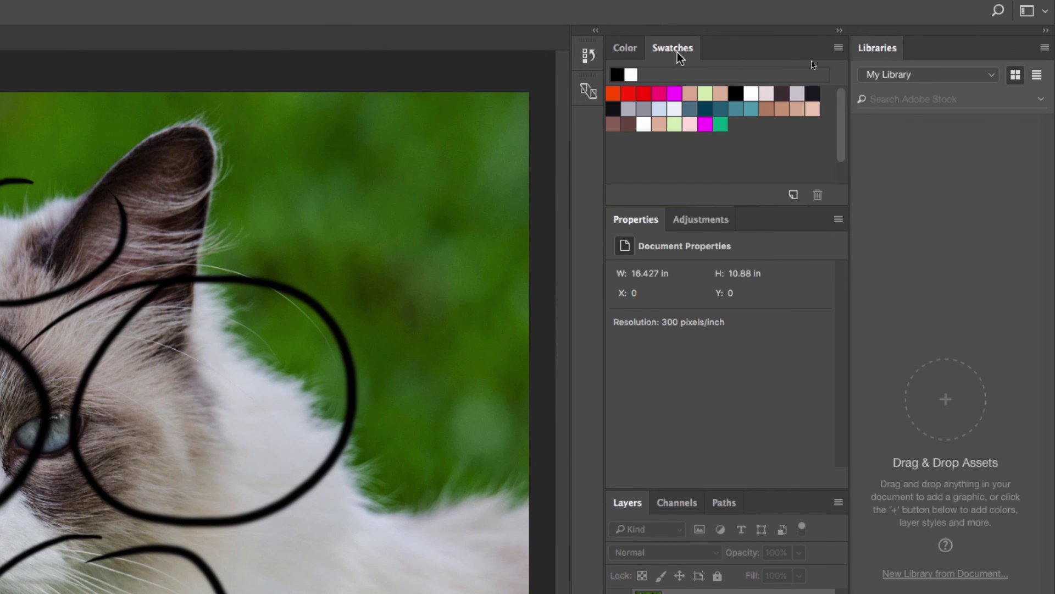
click(626, 49)
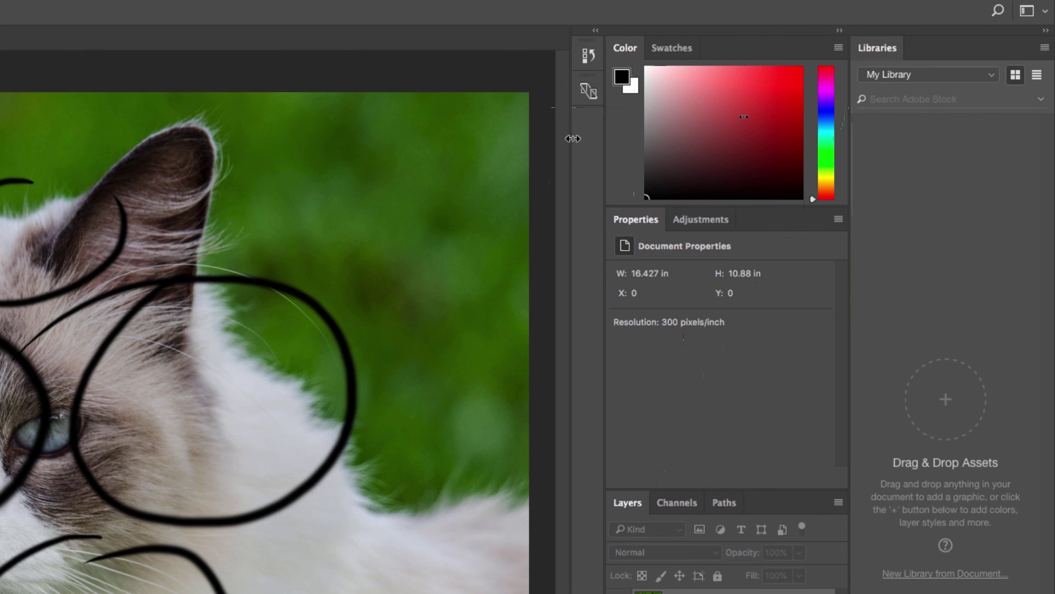
Widen the collapsed panel dock to show its labels, open the History panel and enlarge it to show all states.
drag(573, 139, 502, 137)
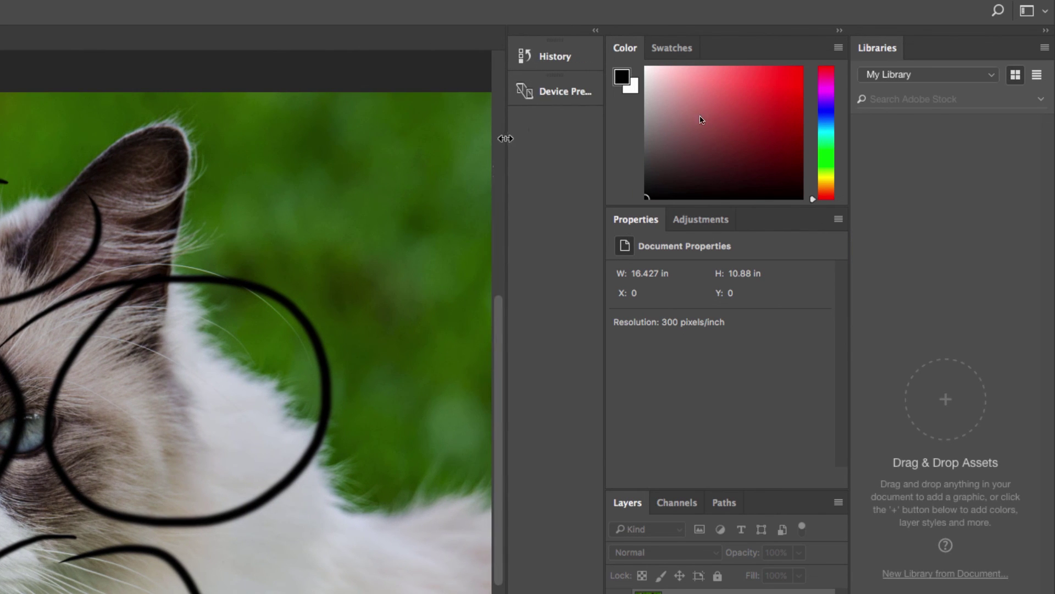
click(556, 57)
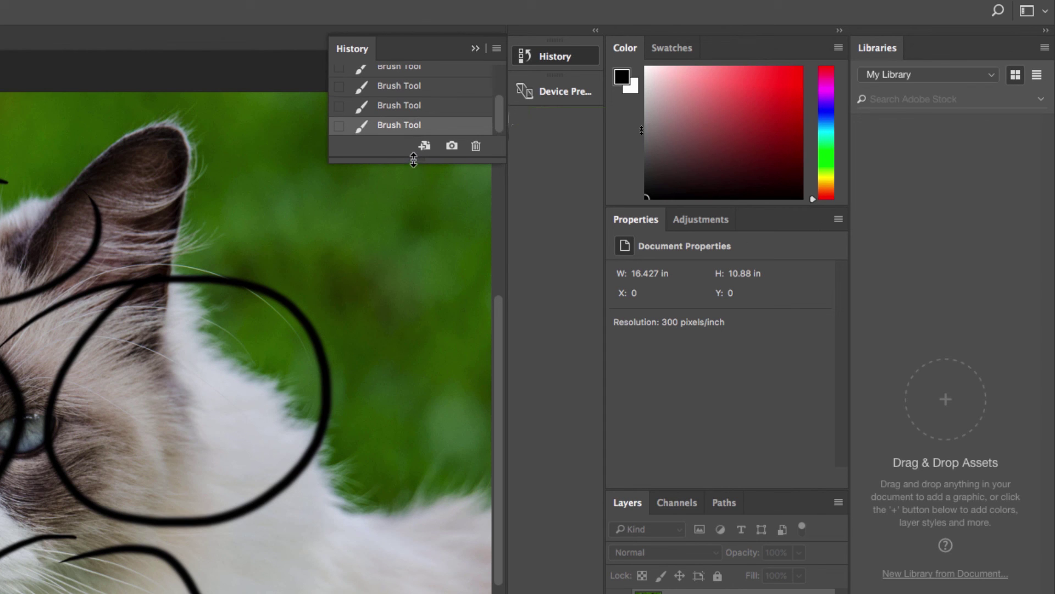
drag(413, 163, 405, 280)
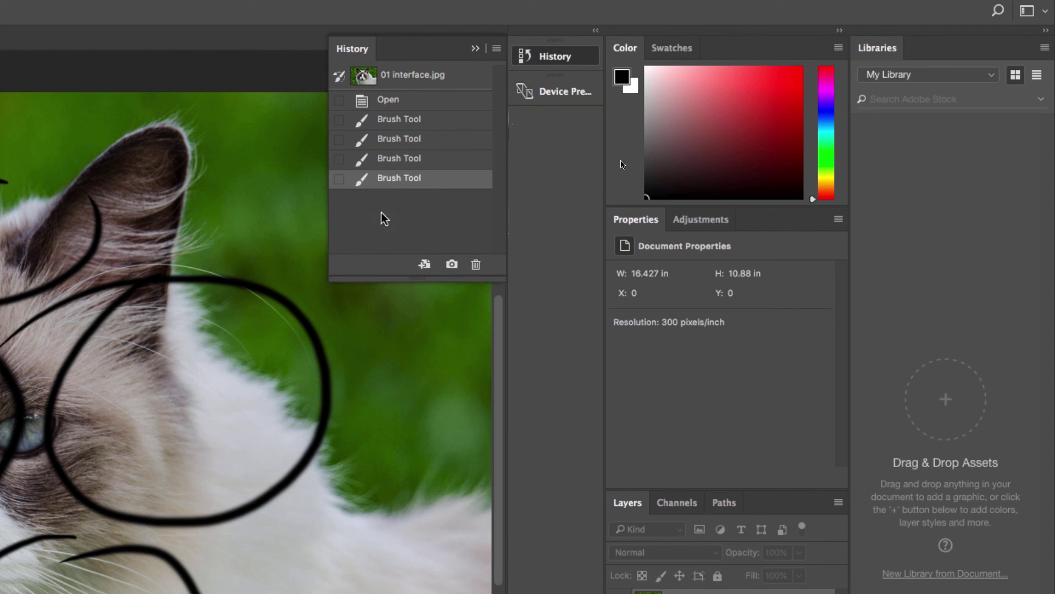
Step back through the brush strokes in the history to the Open state.
click(395, 161)
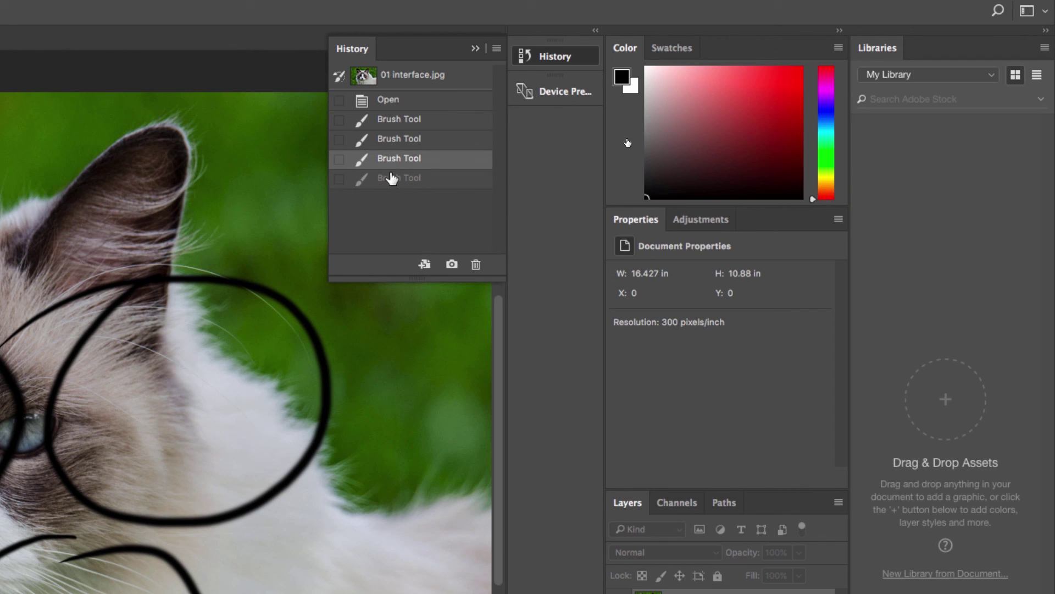
click(395, 142)
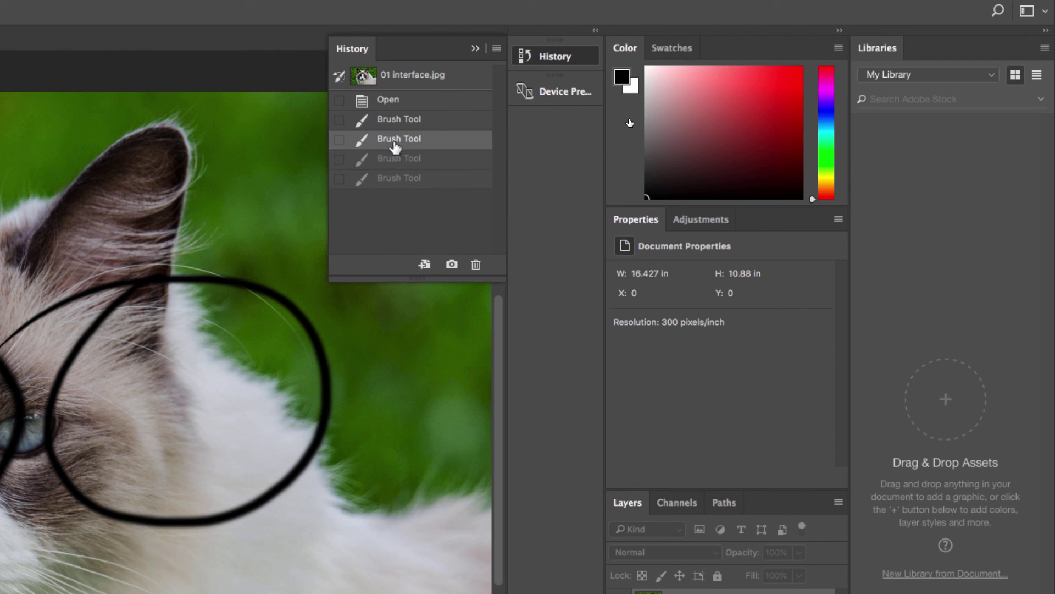
click(393, 102)
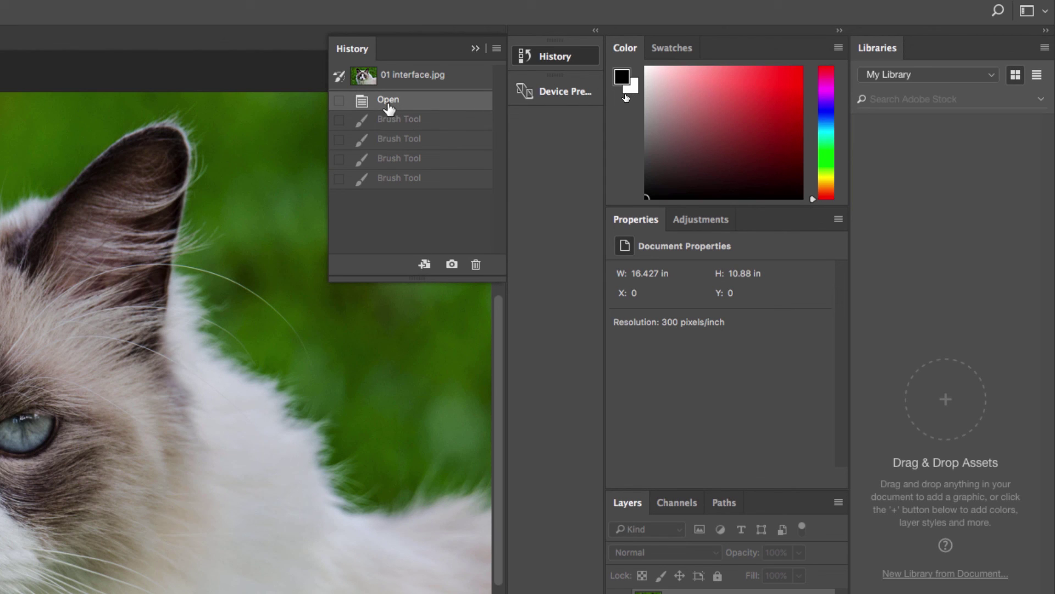
Try the first two brush strokes as the history brush source, then restore the 01 interface.jpg snapshot as source.
click(340, 120)
click(339, 140)
click(340, 121)
click(339, 77)
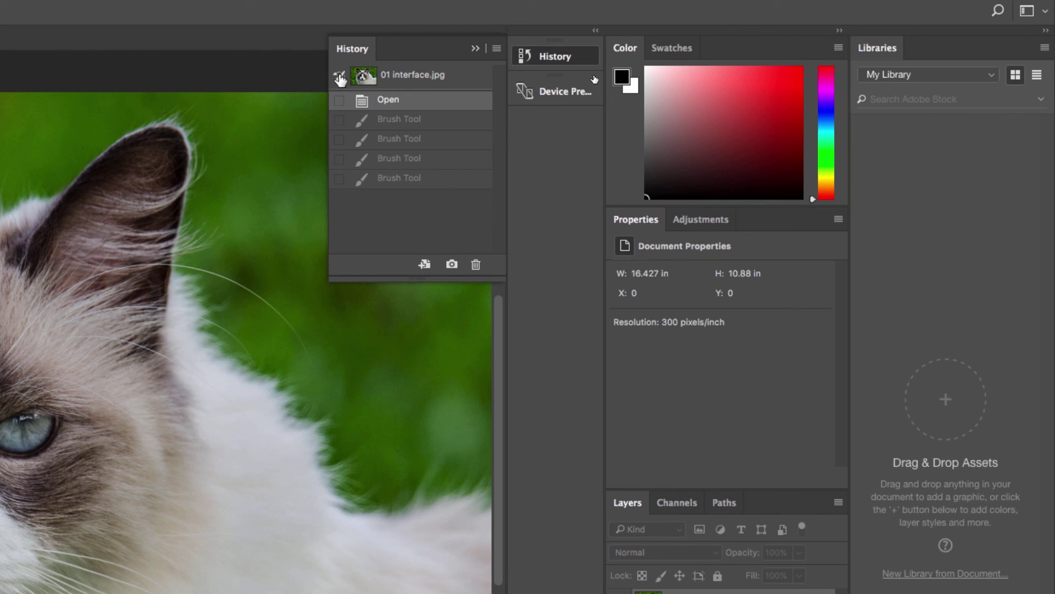
Restore the first and last brush stroke states from the history, then revert the image to its Open state.
click(401, 121)
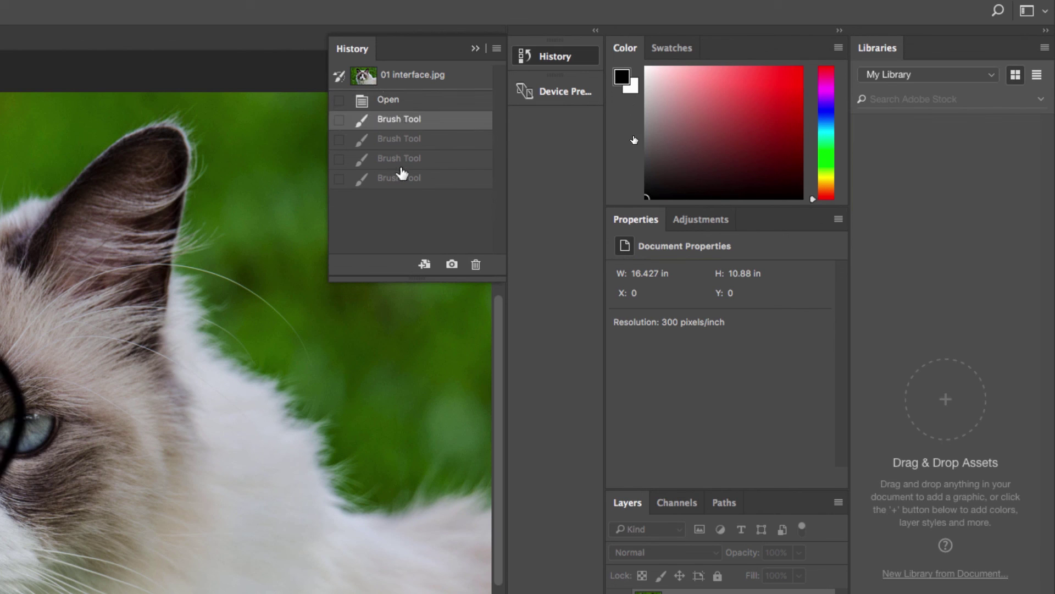
click(401, 179)
click(398, 125)
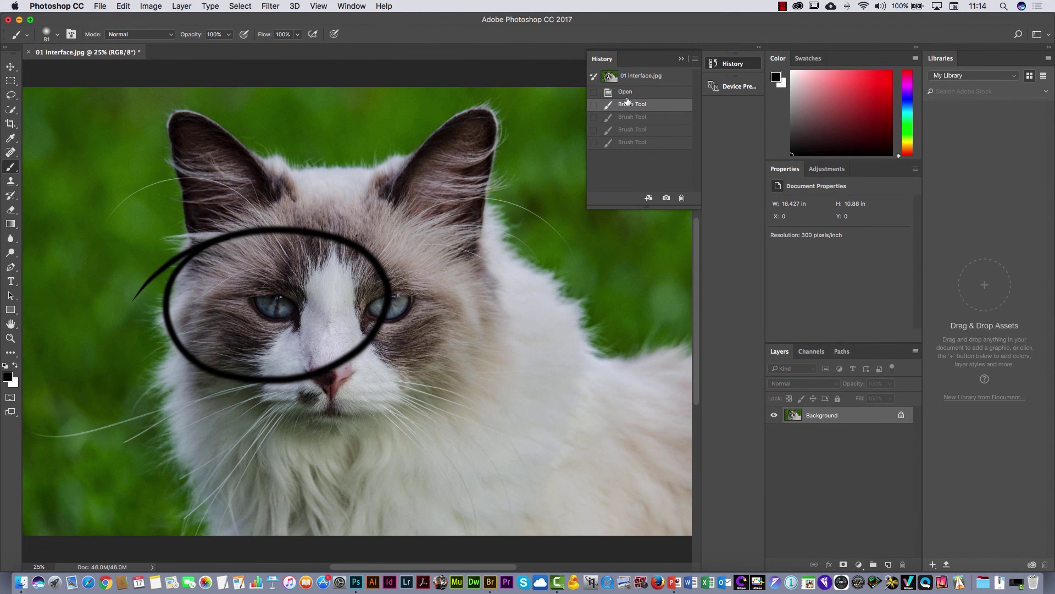
click(626, 93)
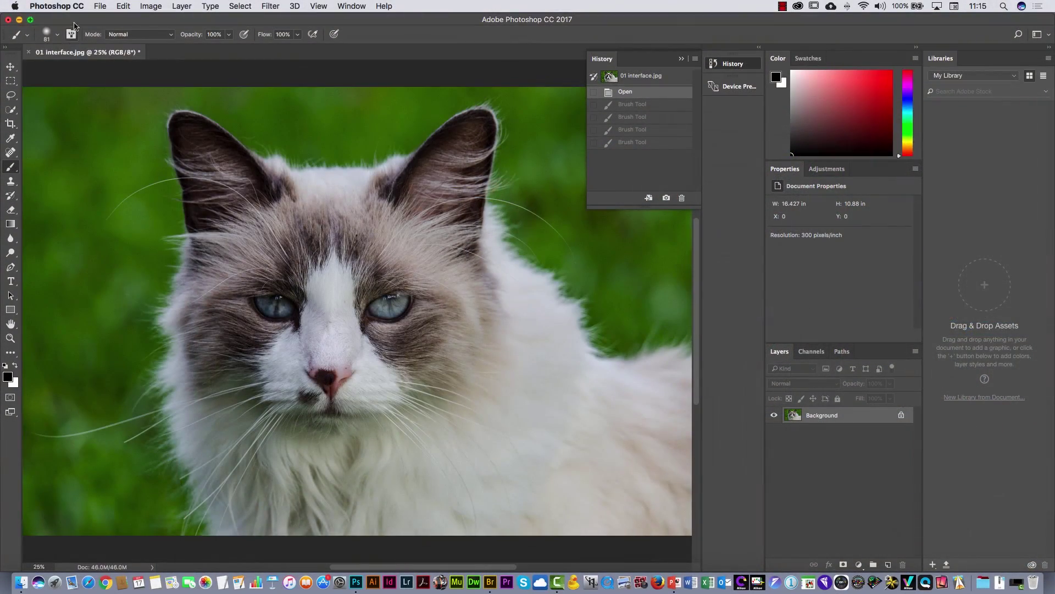
Set the number of history states to 100 in the Performance preferences.
click(67, 7)
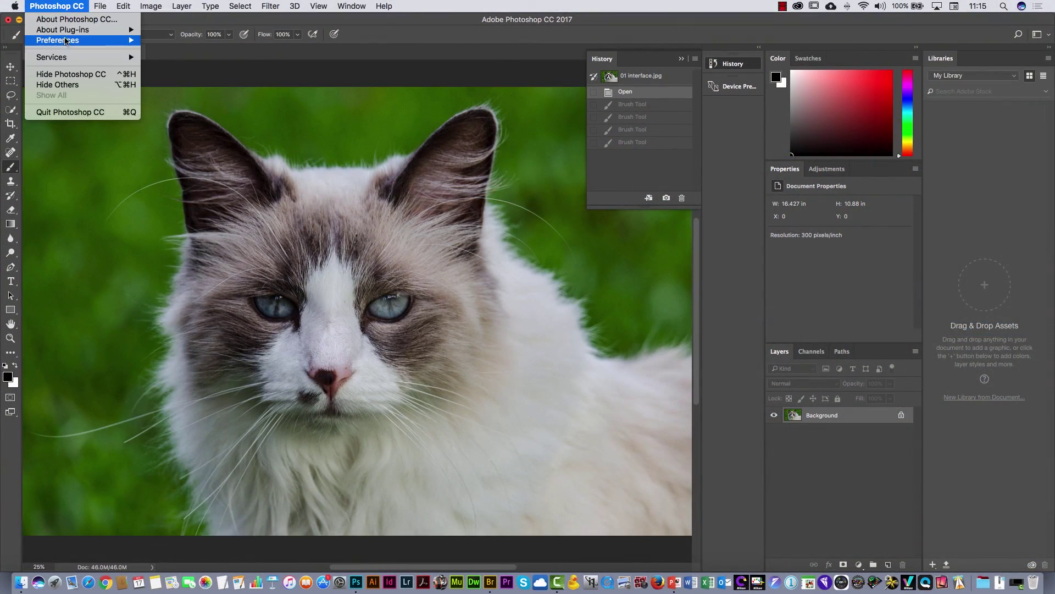
mouse_move(68, 41)
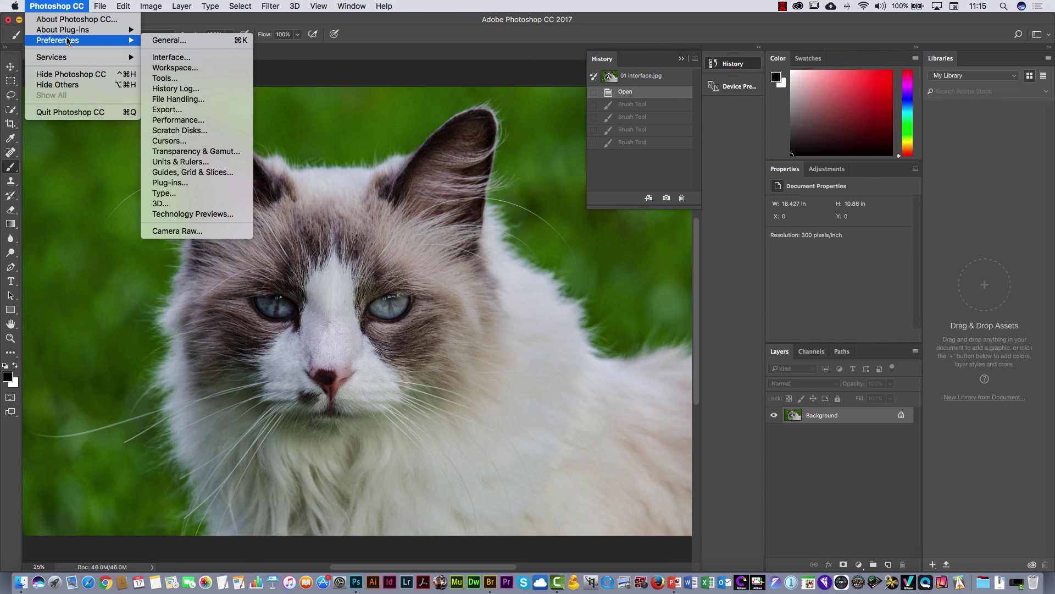
mouse_move(129, 5)
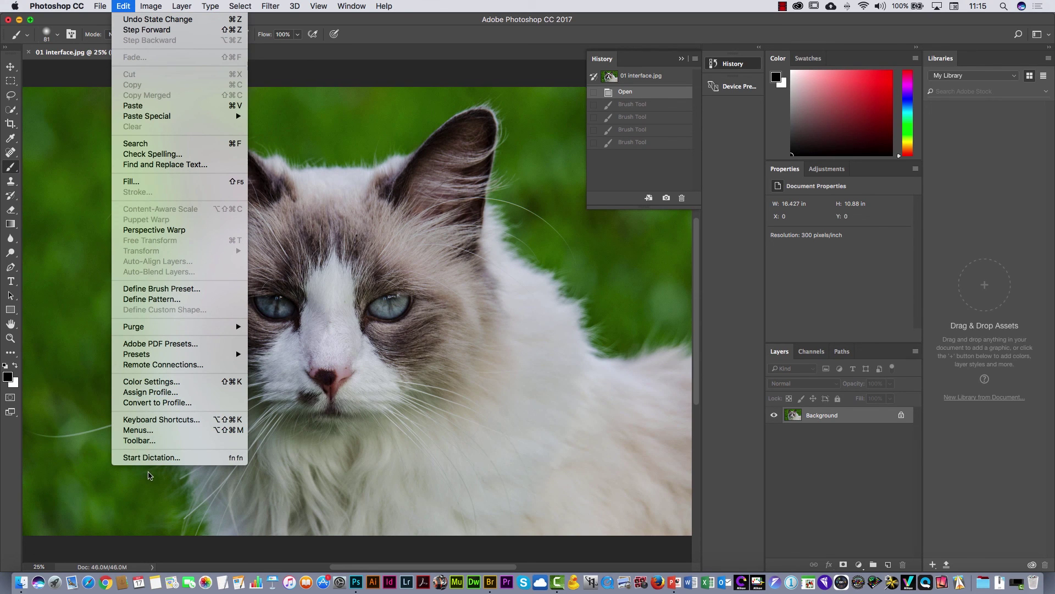
mouse_move(71, 3)
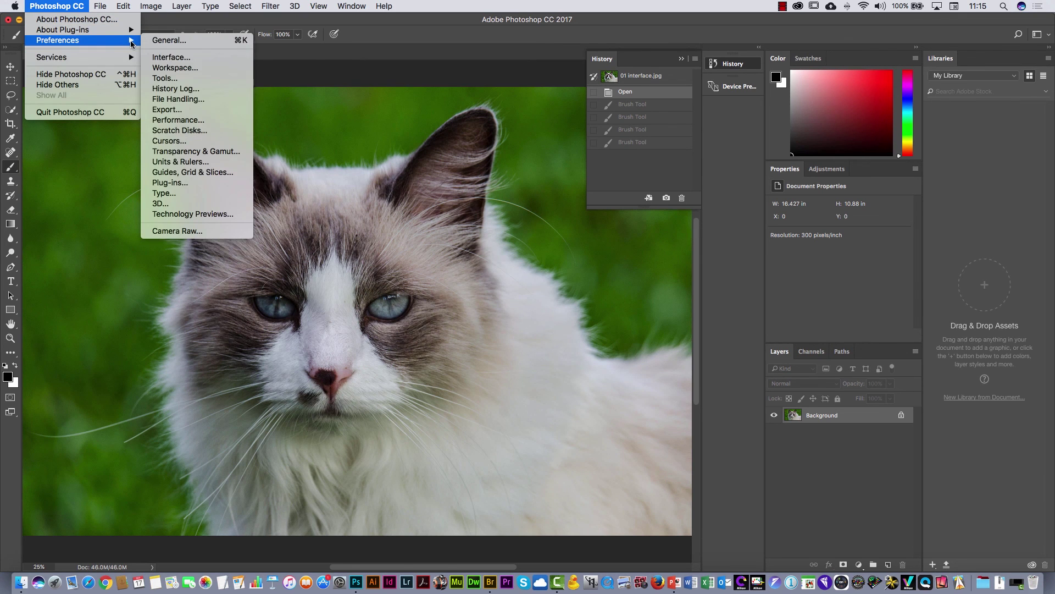
click(203, 121)
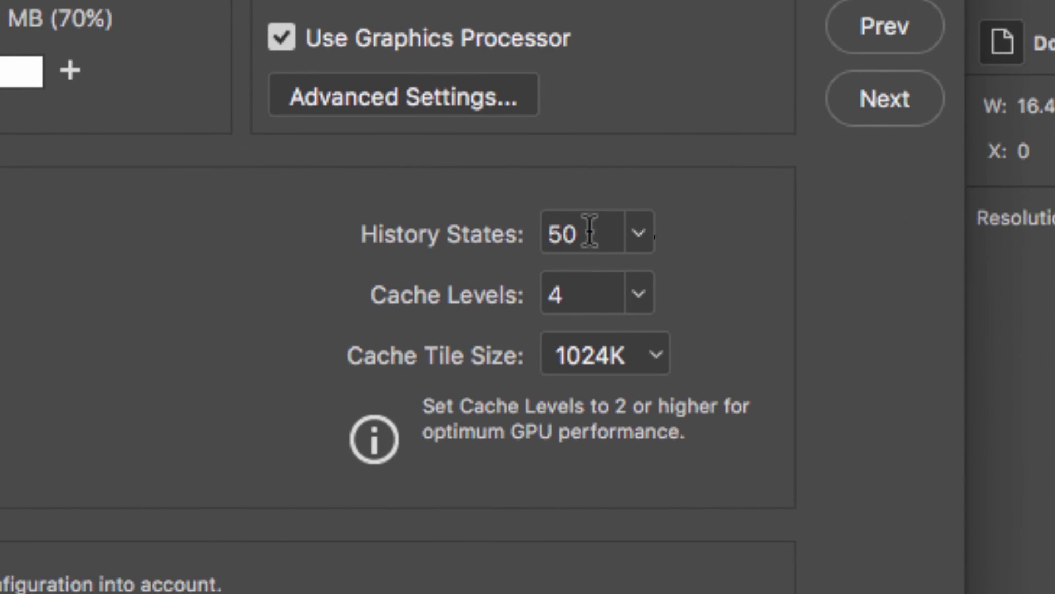
double_click(556, 234)
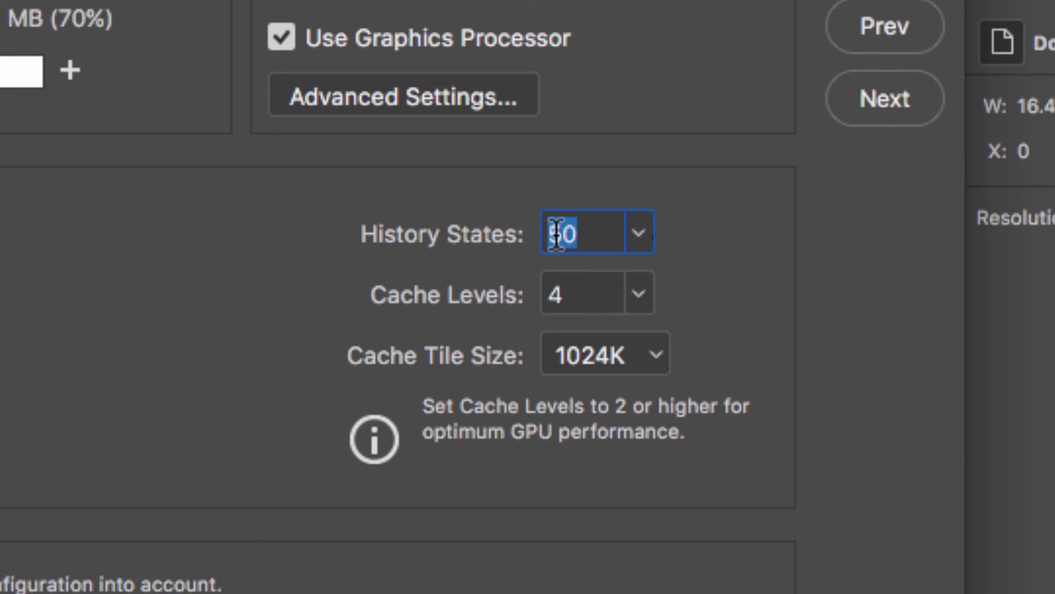
click(641, 233)
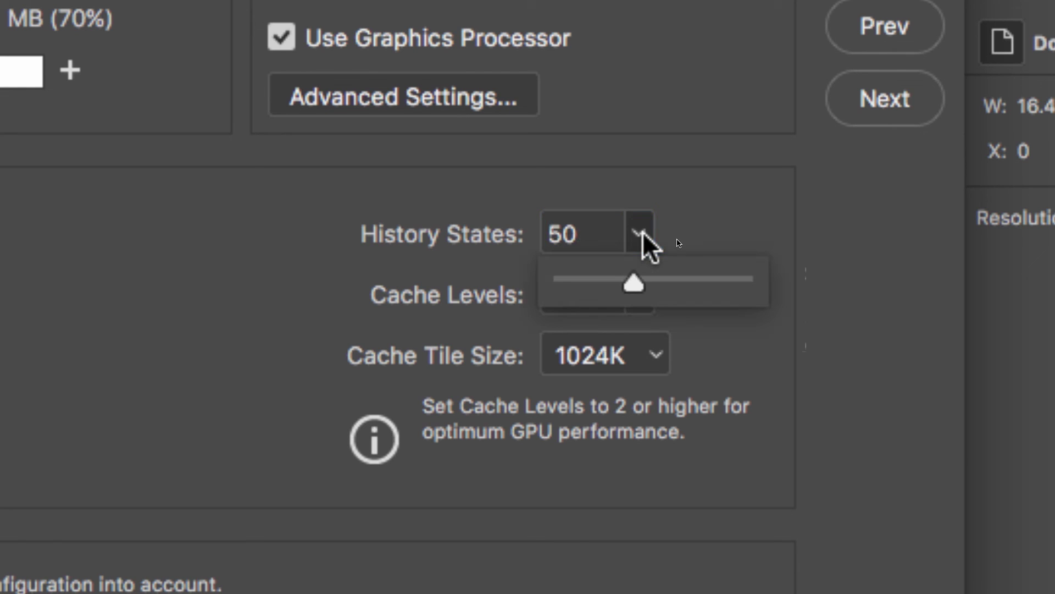
drag(632, 284, 677, 283)
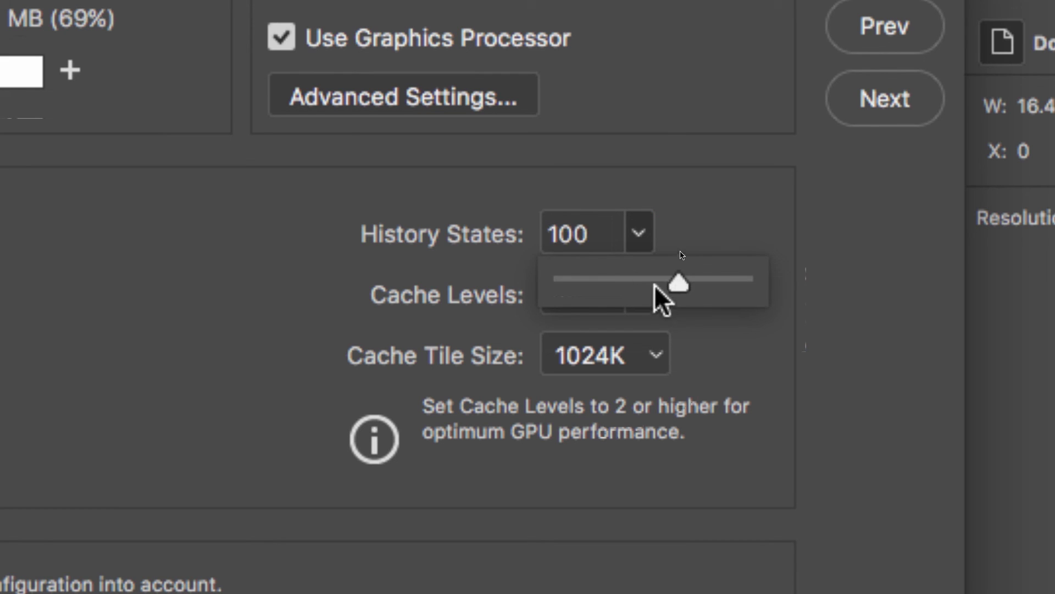
click(641, 239)
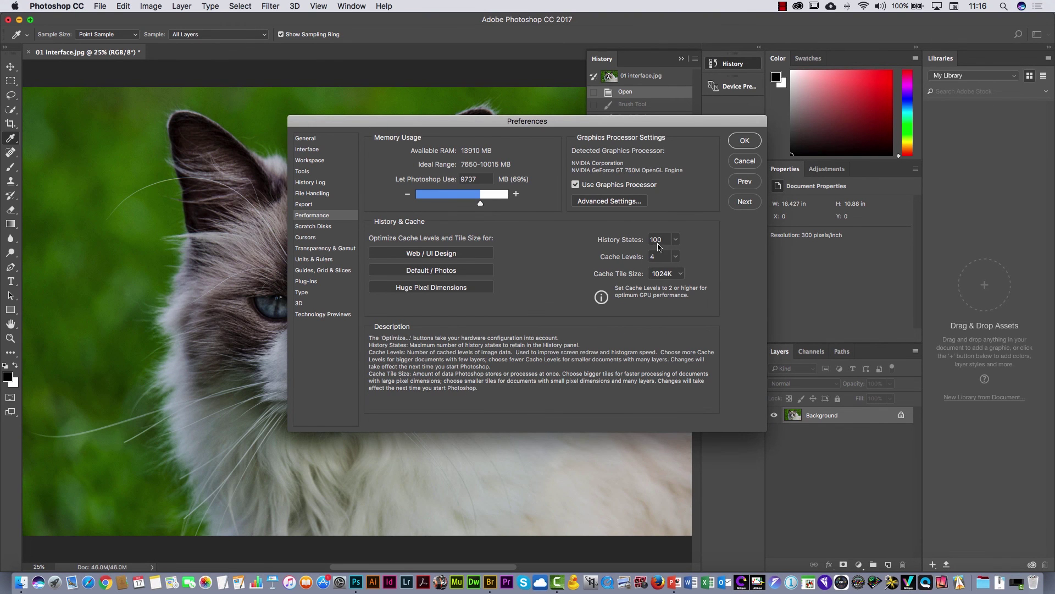
click(745, 142)
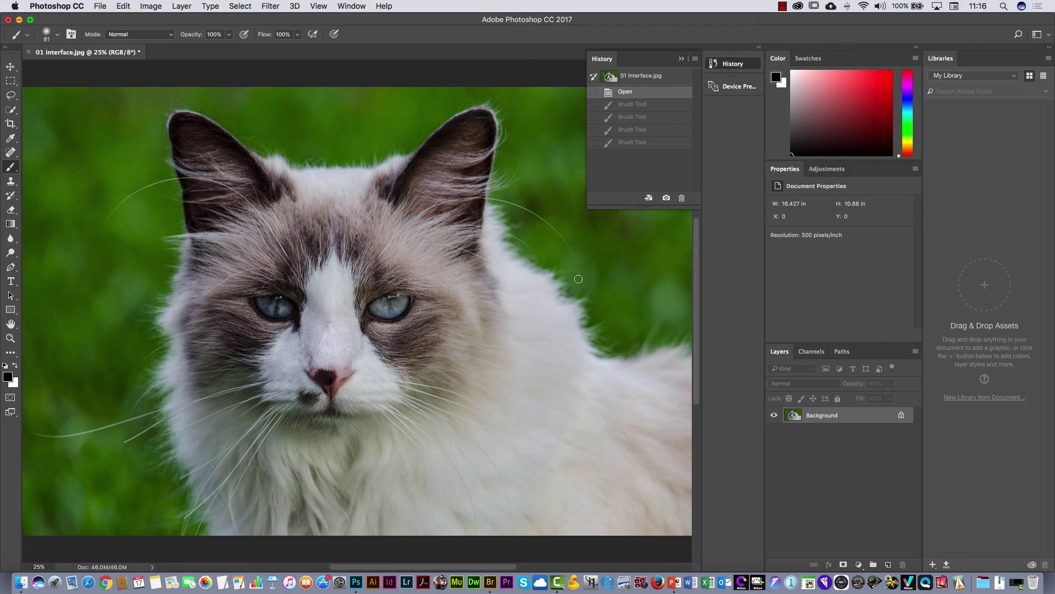
Collapse the History panel and brighten the image with an Exposure adjustment of +1.21.
click(733, 65)
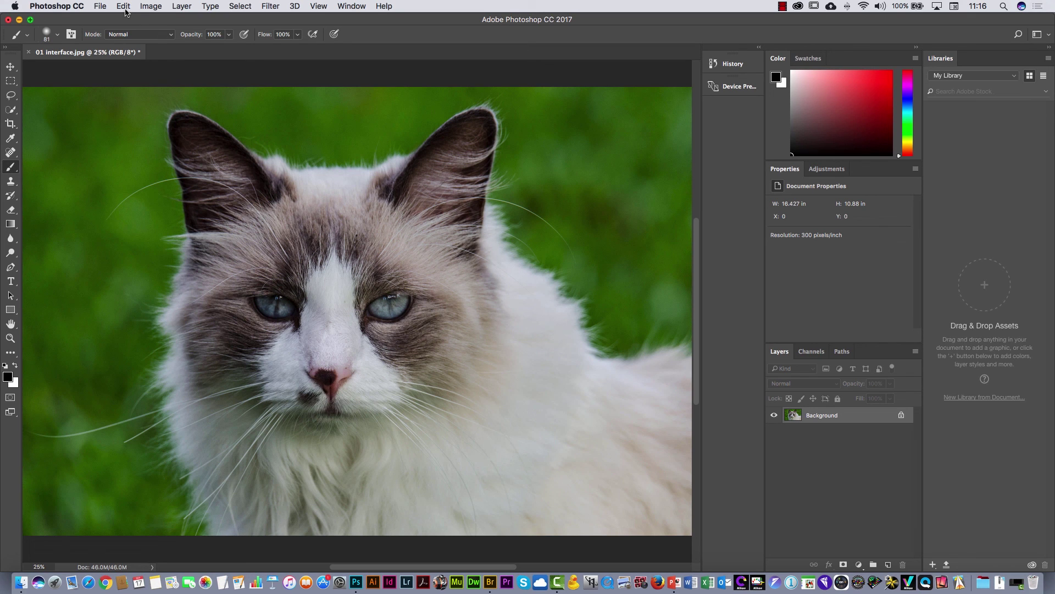
click(149, 7)
mouse_move(161, 37)
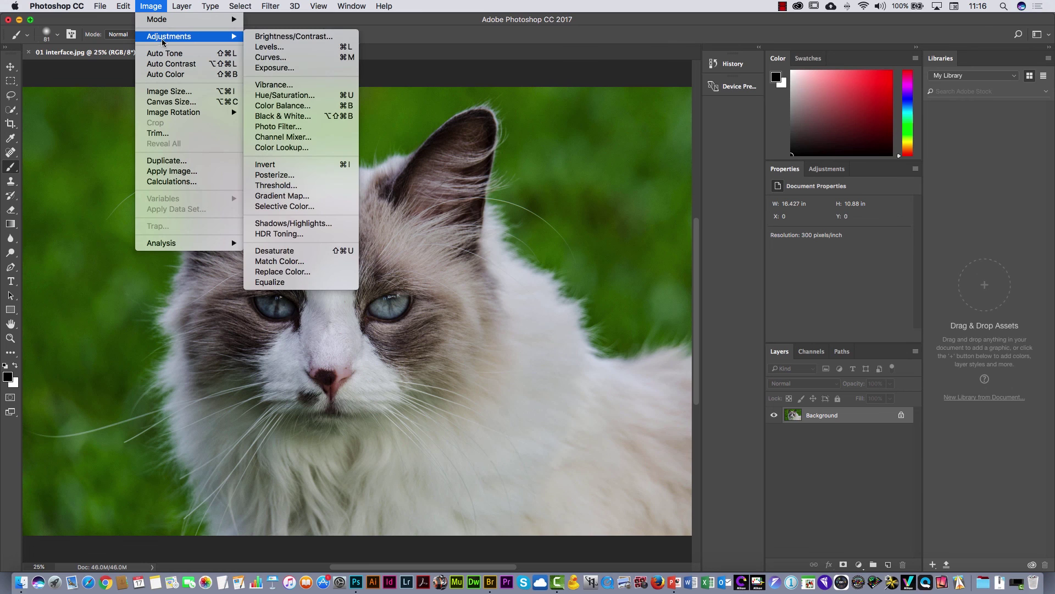
click(293, 68)
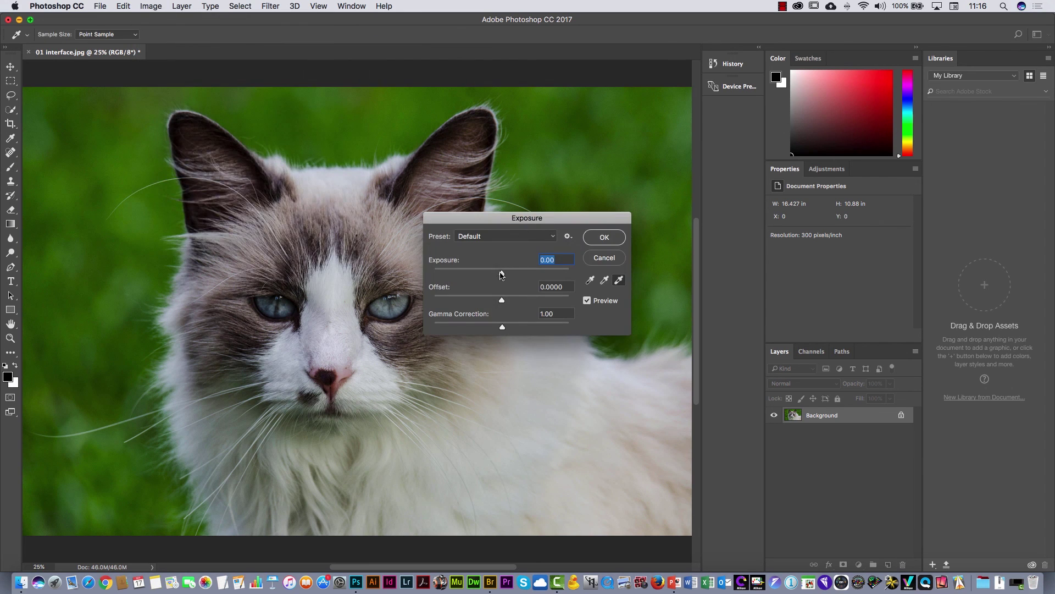
drag(501, 273, 513, 273)
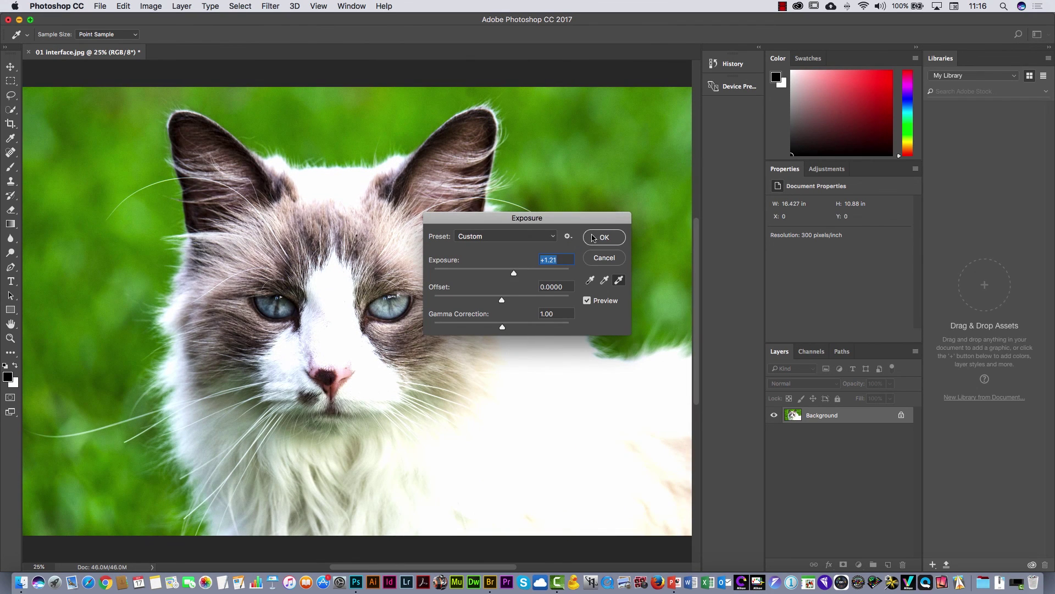
click(594, 238)
Remove all colour from the image with a Hue/Saturation adjustment, setting Saturation to -100.
click(180, 7)
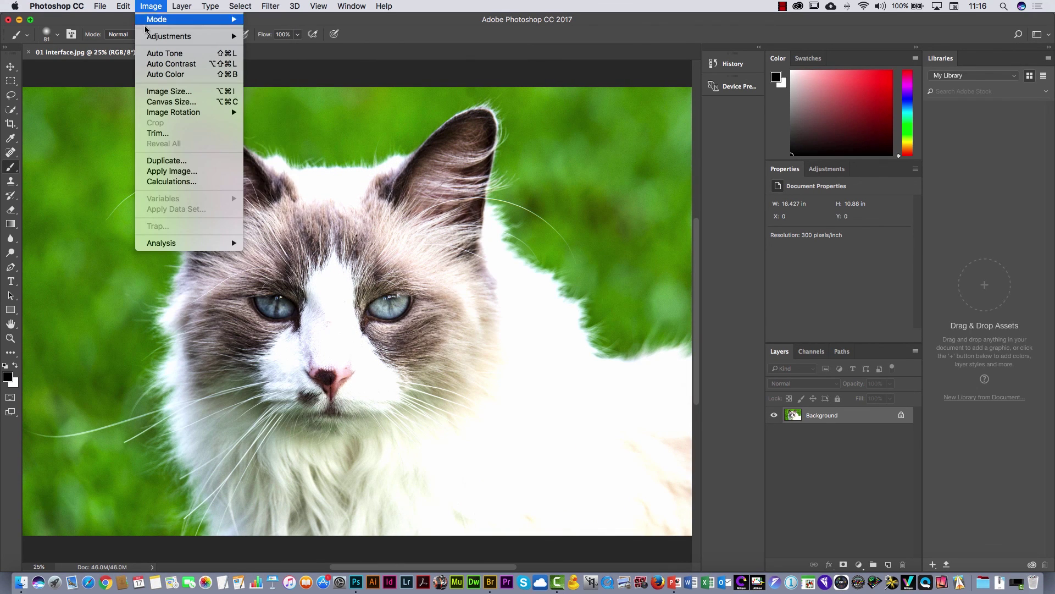
click(319, 99)
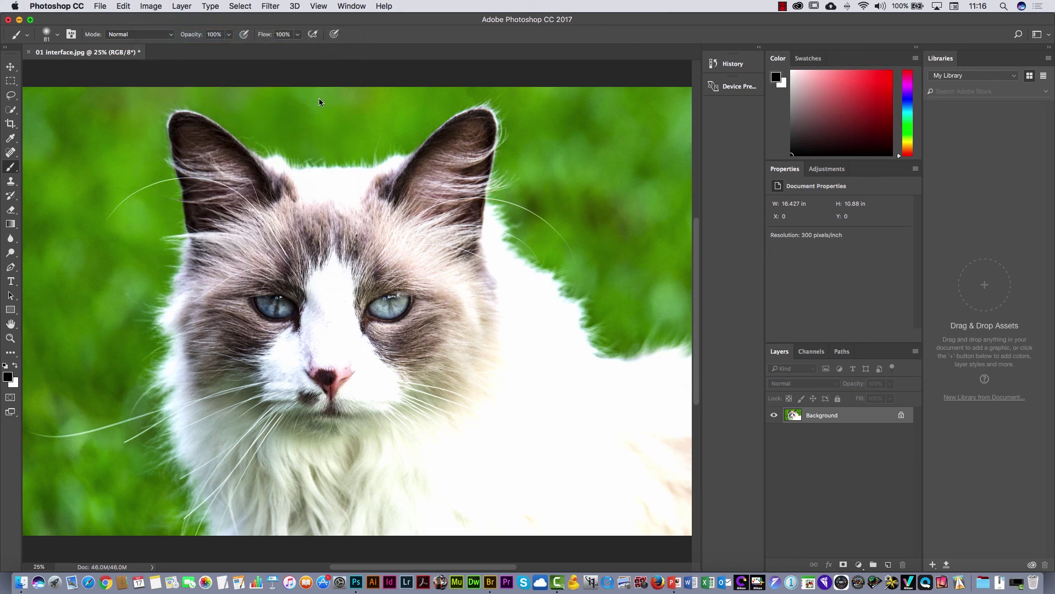
drag(502, 287, 433, 287)
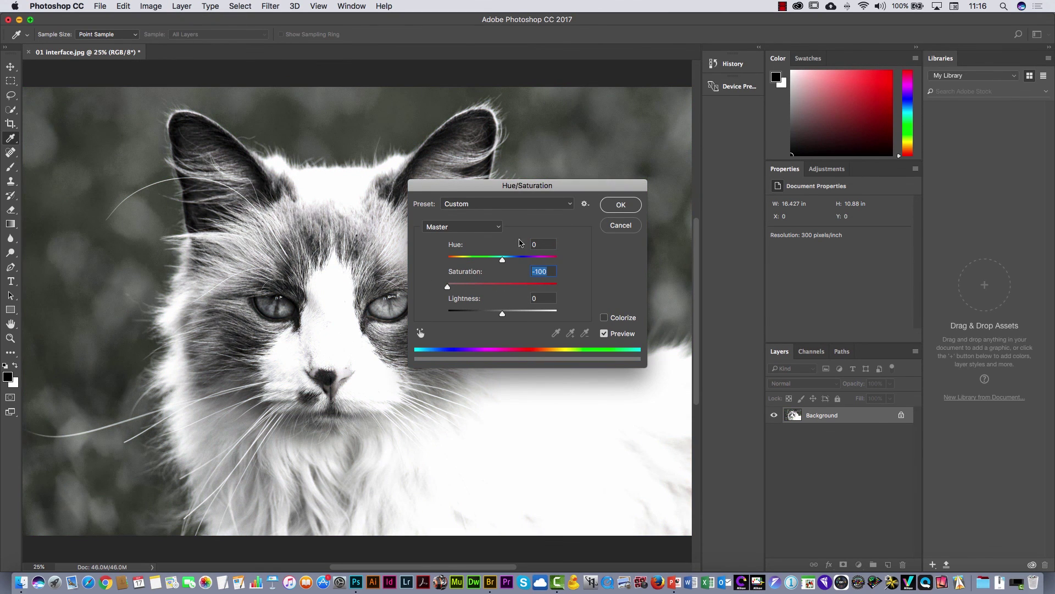
click(612, 209)
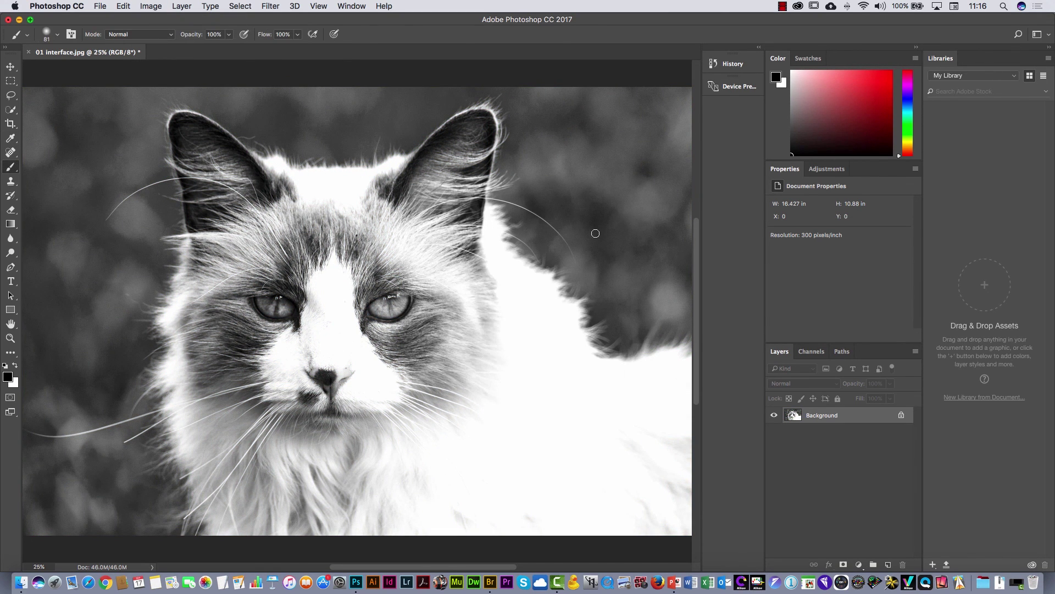
Revert the image to its Open state in the history, discarding the exposure and saturation adjustments, and collapse the History panel.
click(725, 64)
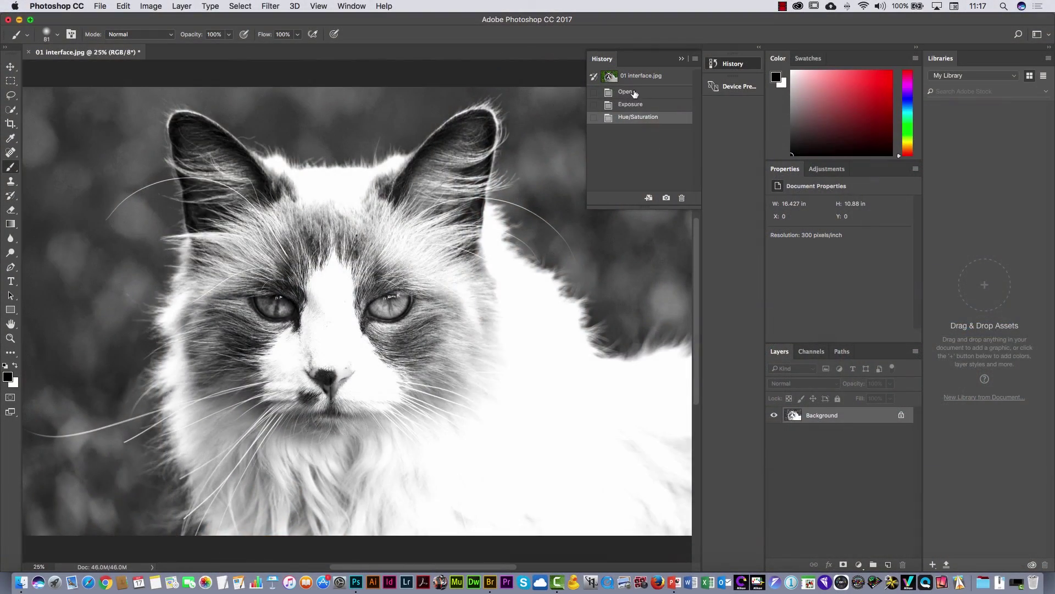
click(635, 93)
click(733, 65)
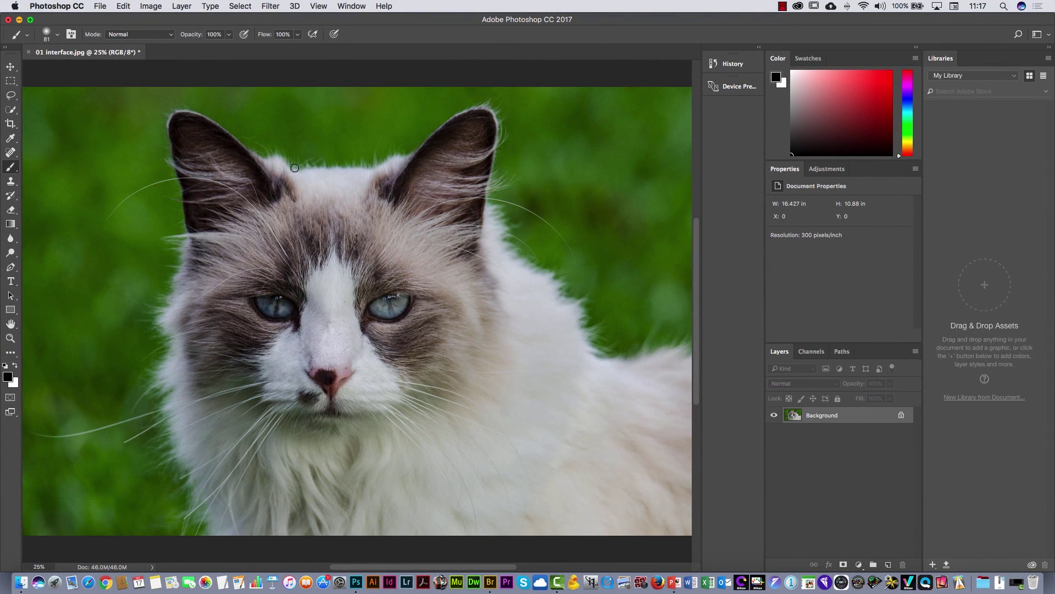
Paint a black loop around the cat's face on the Background, then revert to the Open state in the history.
mouse_move(292, 164)
mouse_down()
mouse_move(204, 201)
mouse_move(352, 448)
mouse_move(347, 181)
mouse_move(157, 224)
mouse_up()
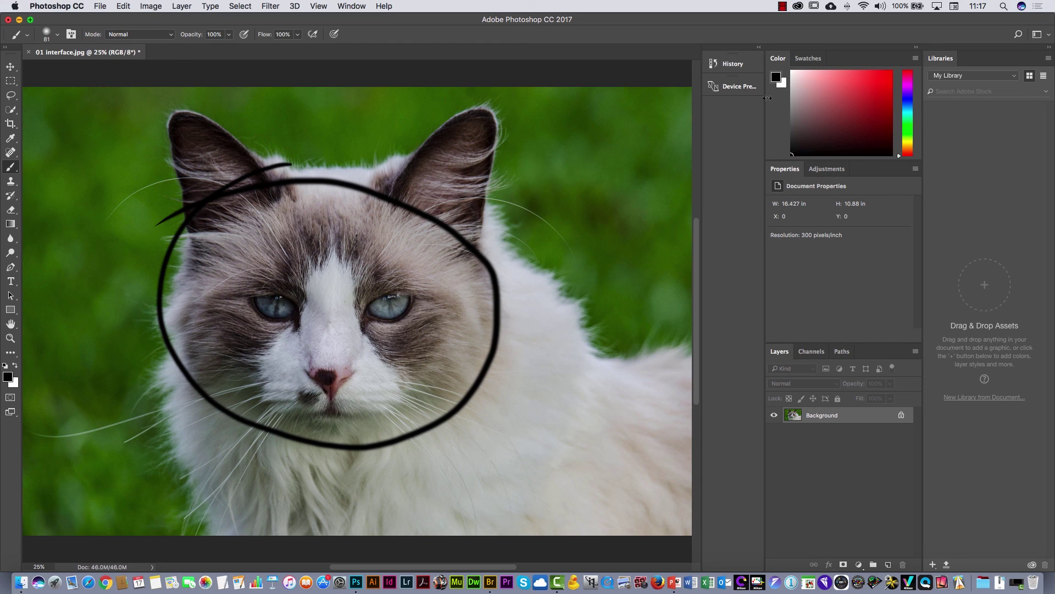
click(732, 63)
click(625, 91)
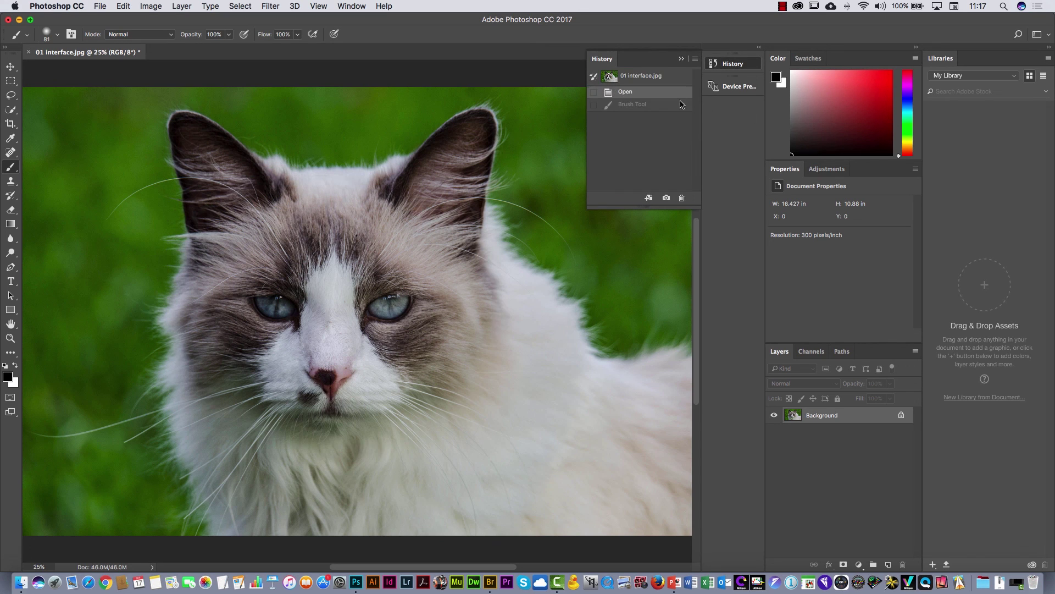
click(729, 64)
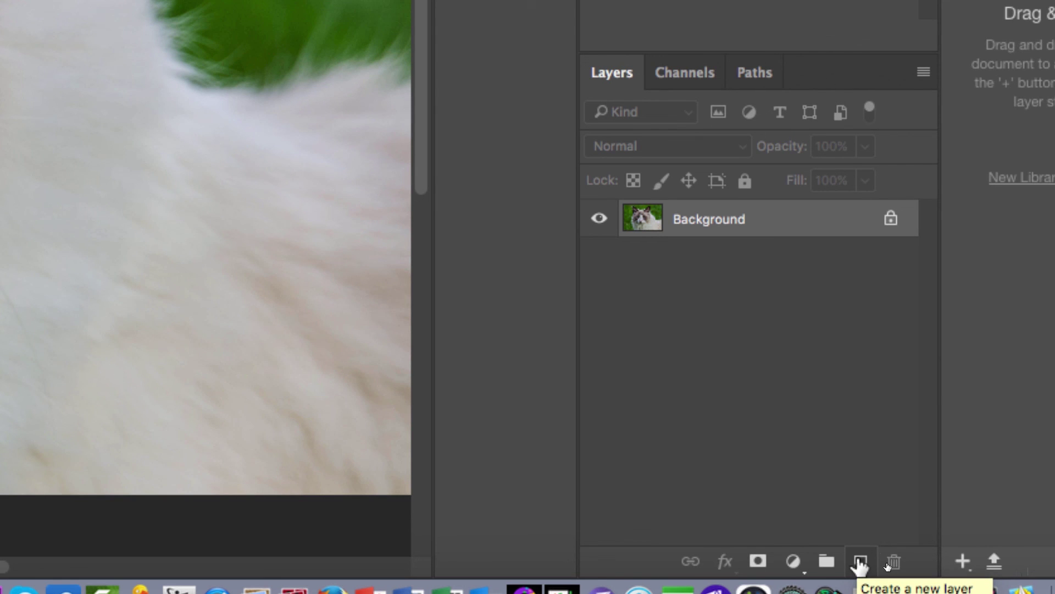
Paint a black loop about 7.75 by 6.04 in around the cat's face on a new layer and move it to about X 3.36, Y 2.42 in.
click(860, 562)
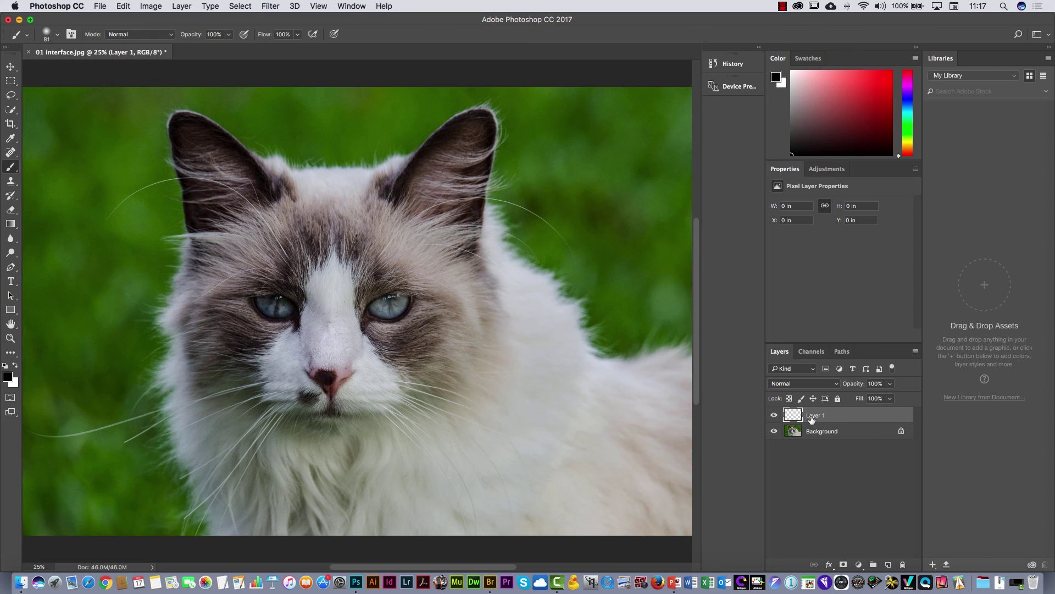
mouse_move(339, 173)
mouse_down()
mouse_move(282, 176)
mouse_move(245, 397)
mouse_move(333, 199)
mouse_up()
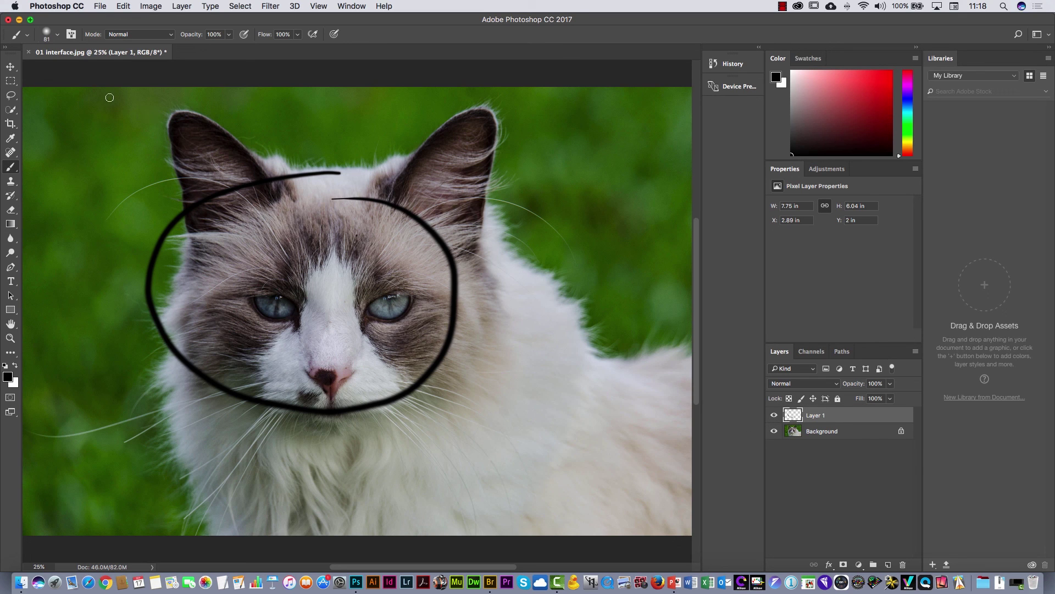
click(11, 68)
drag(357, 278, 474, 321)
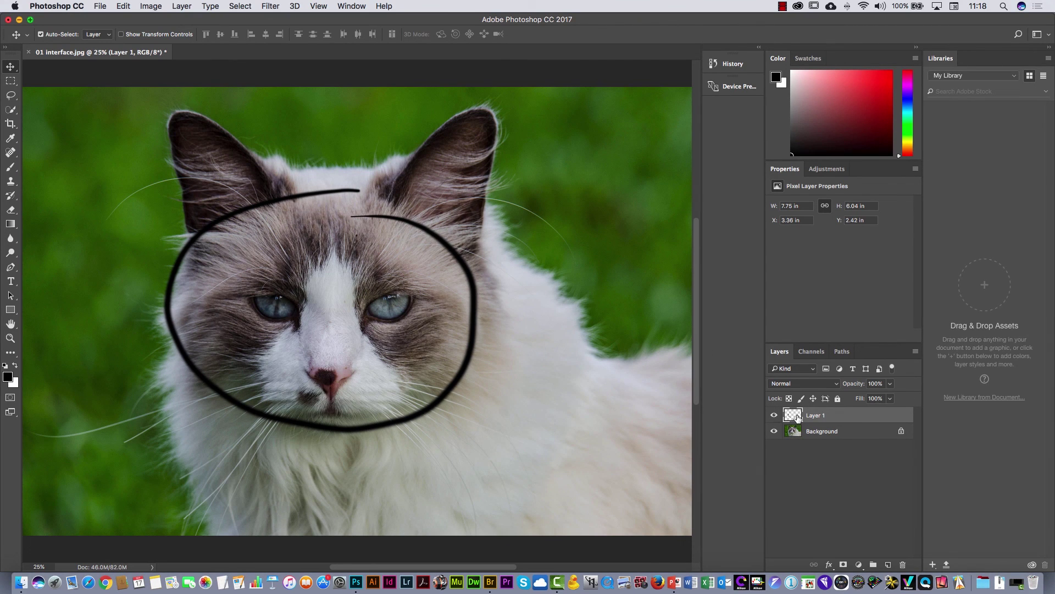
Delete the layer that holds the painted loop.
click(903, 564)
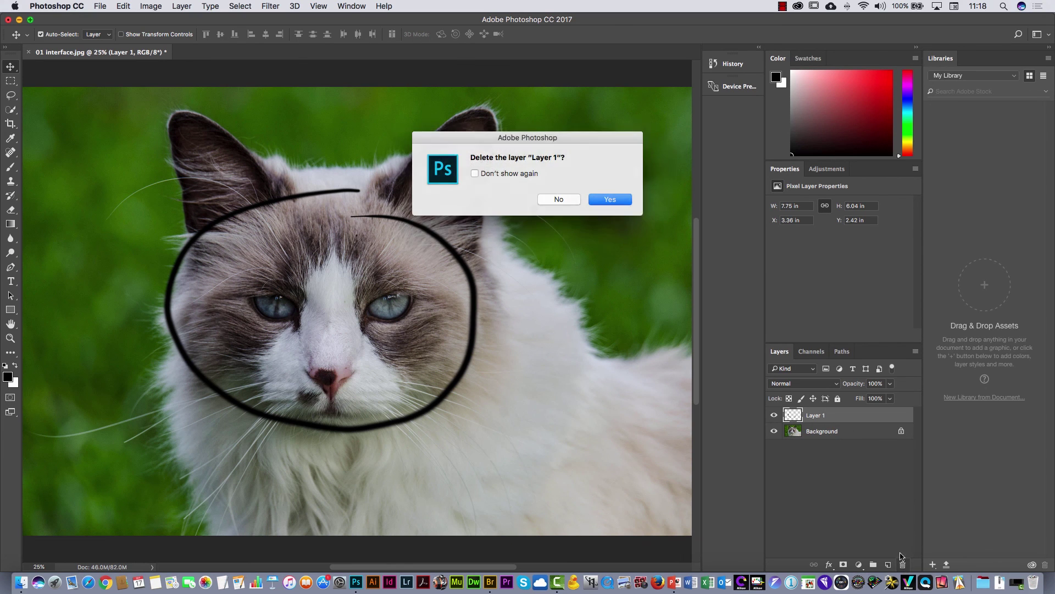
click(610, 199)
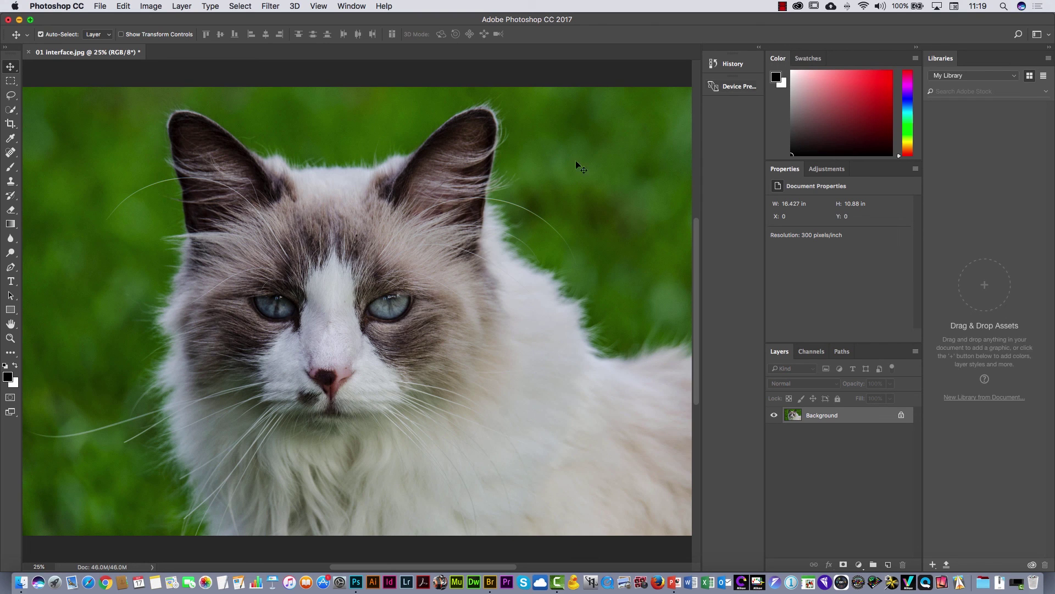
Choose a bright green foreground colour for the Brush tool and paint a zigzag stroke across the cat's back.
click(11, 167)
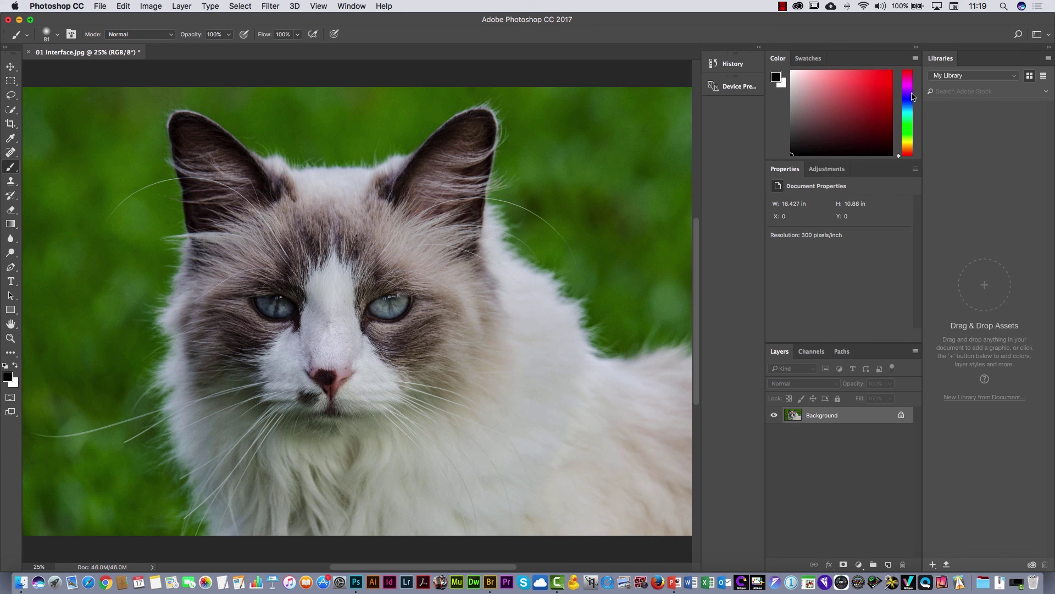
drag(912, 96, 912, 133)
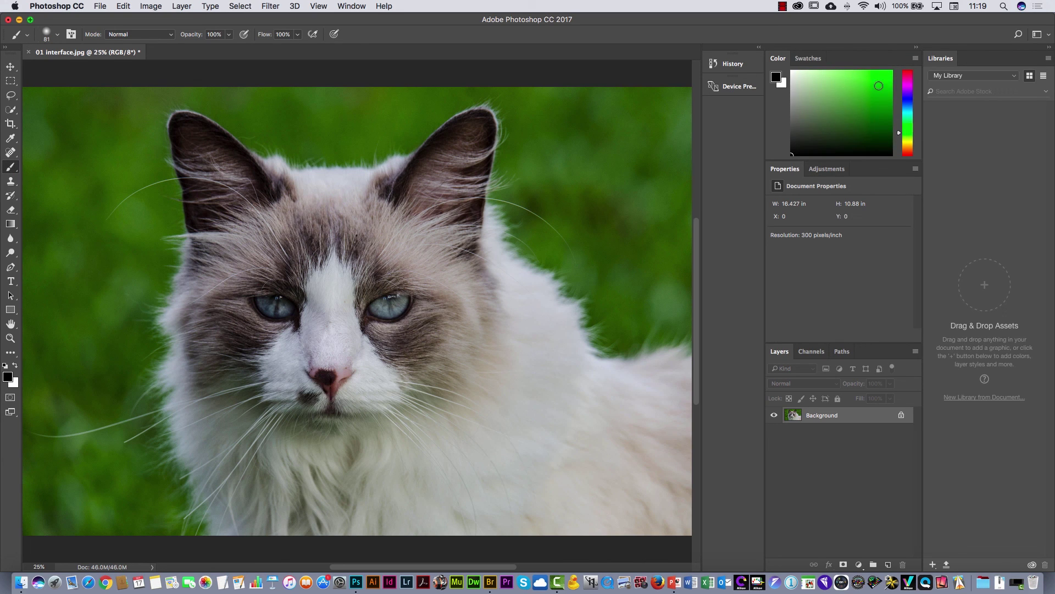
click(880, 81)
mouse_move(509, 374)
mouse_down()
mouse_move(513, 424)
mouse_move(572, 370)
mouse_move(620, 356)
mouse_move(628, 410)
mouse_up()
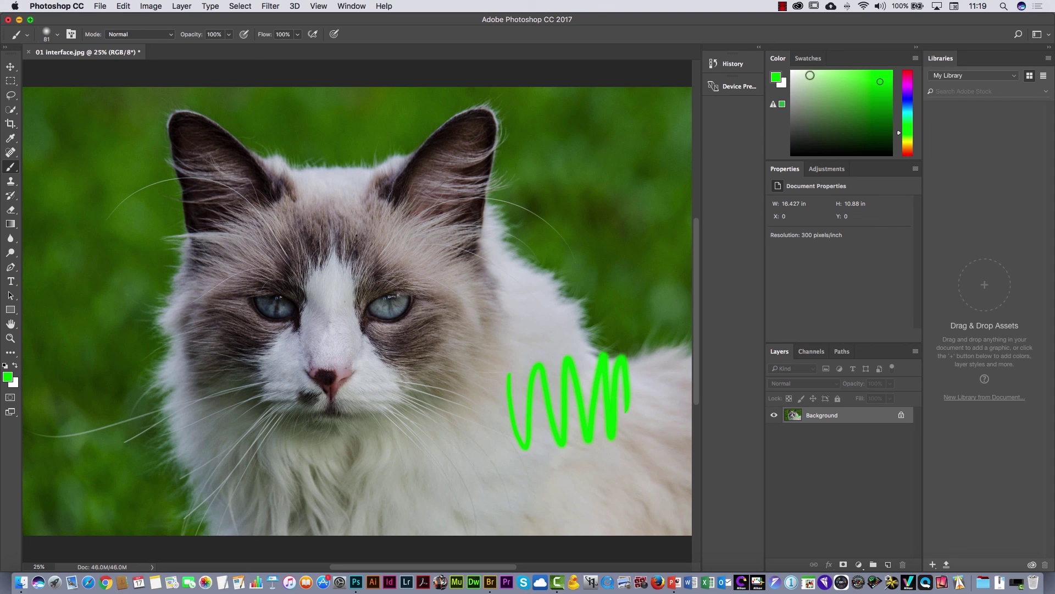
Pick the magenta swatch as foreground colour and paint a second zigzag stroke over the green one.
click(809, 59)
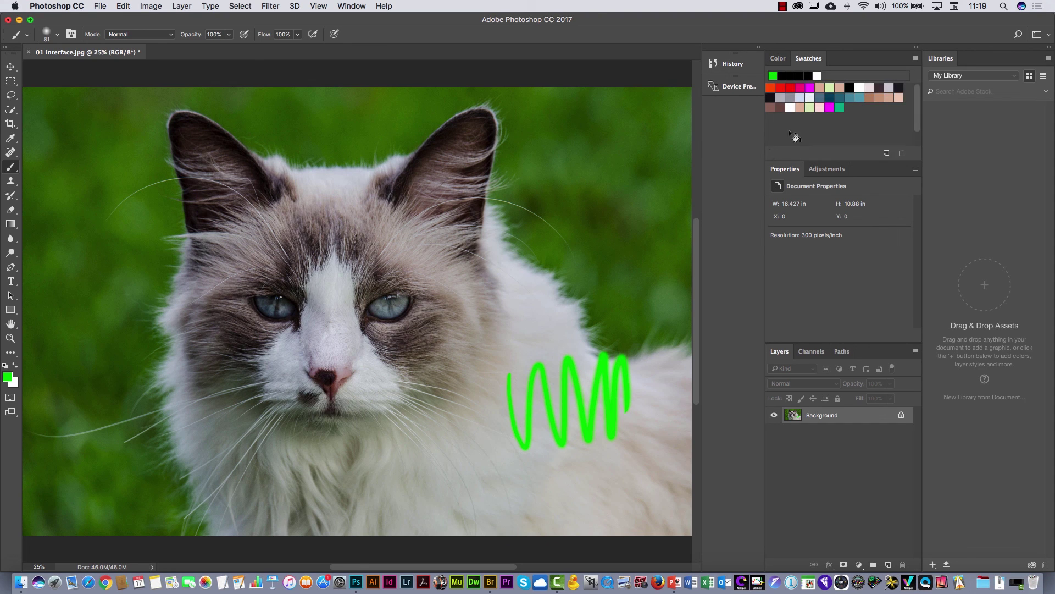
click(811, 86)
mouse_move(527, 367)
mouse_down()
mouse_move(574, 436)
mouse_move(635, 406)
mouse_move(612, 414)
mouse_up()
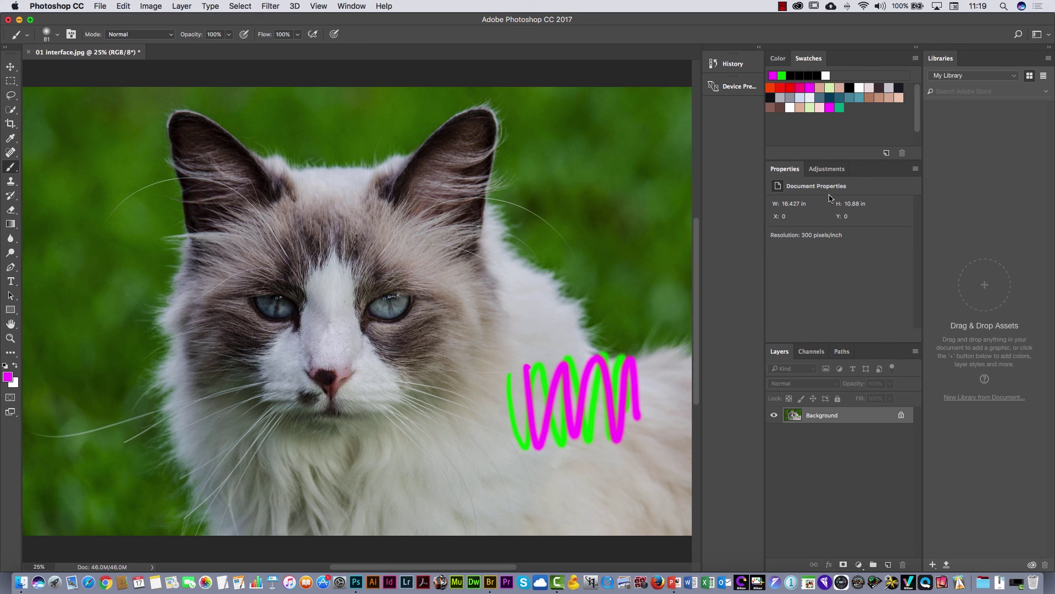
Add a Brightness/Contrast adjustment layer above the Background with Brightness 40 and Contrast -13.
click(826, 169)
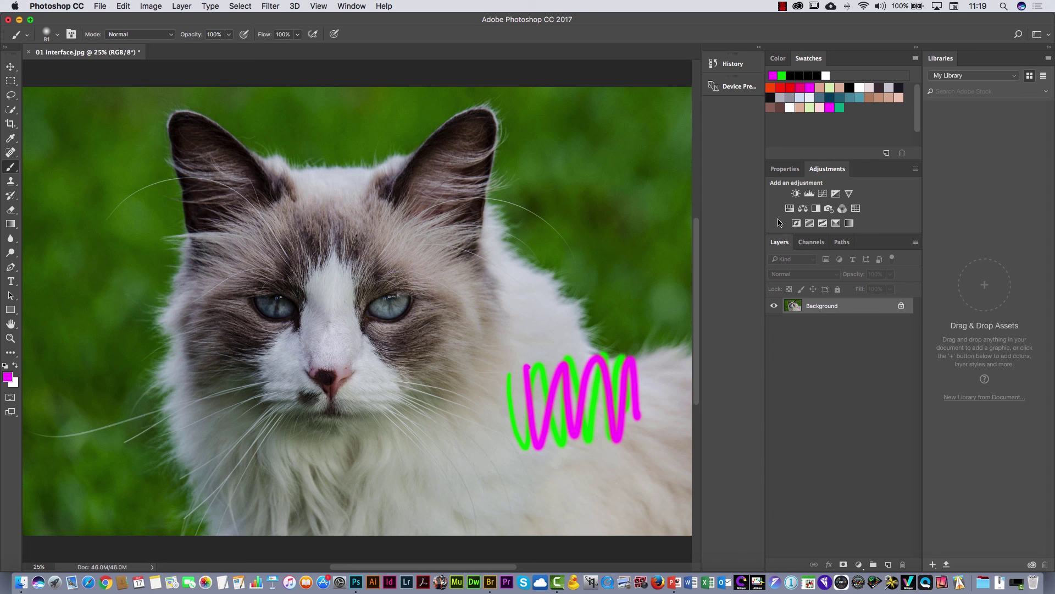
click(795, 194)
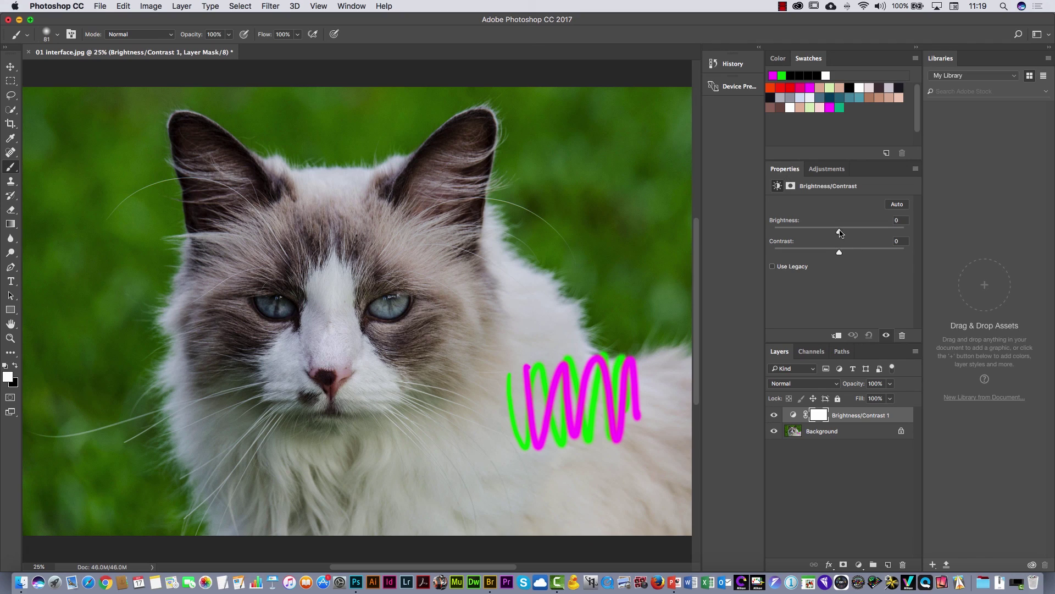
drag(840, 233, 828, 253)
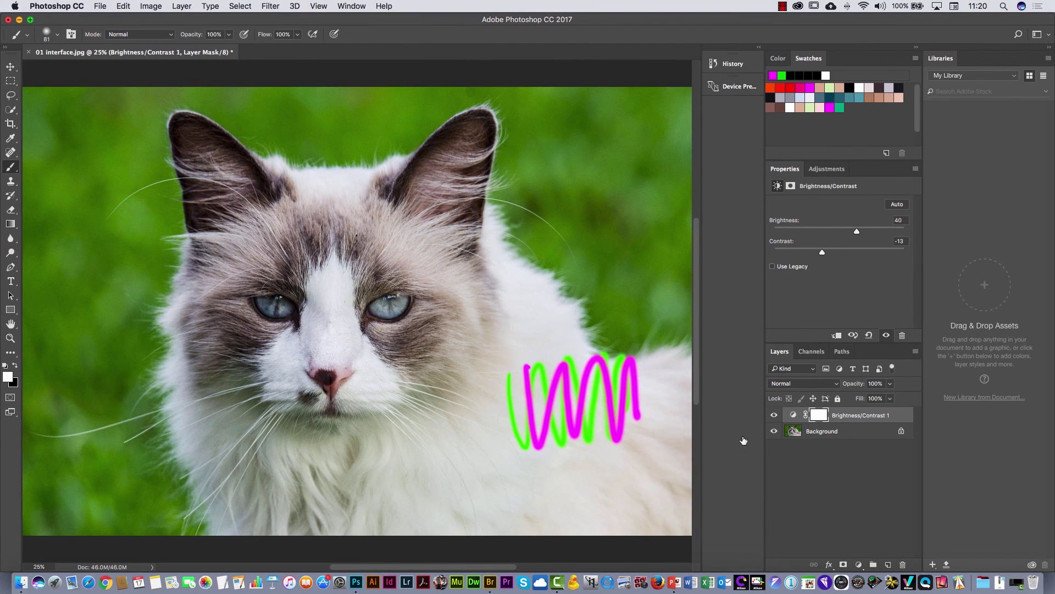
Hide and reshow the Brightness/Contrast adjustment layer to compare its effect, and delete that layer.
click(774, 416)
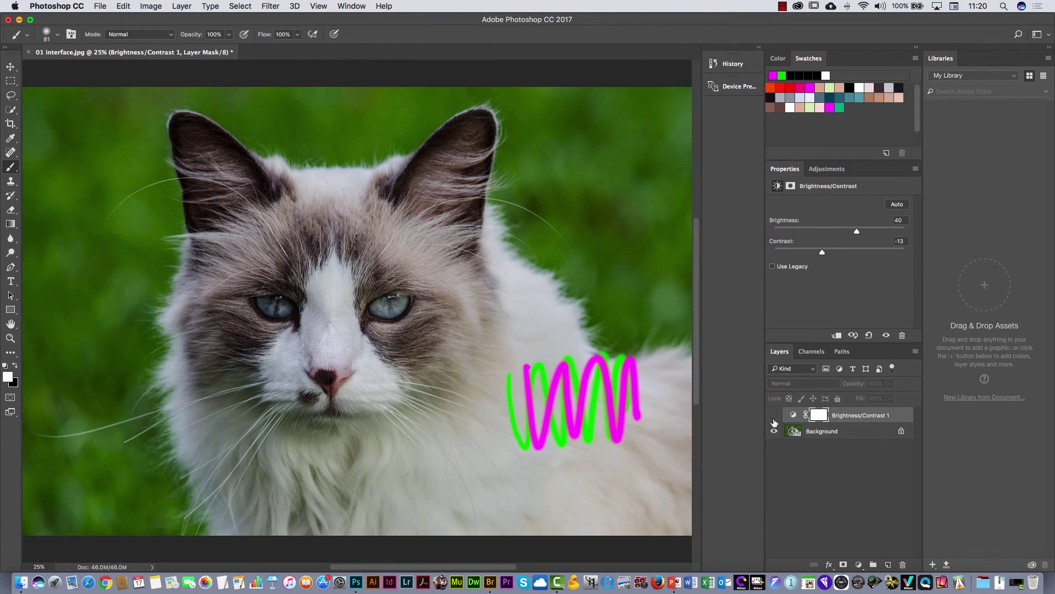
click(774, 417)
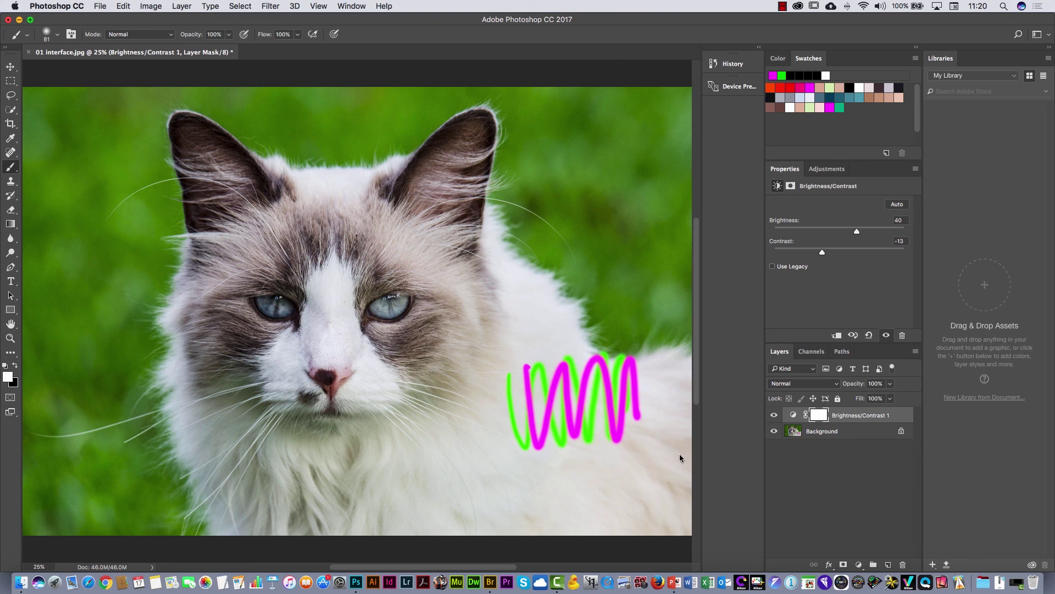
drag(798, 415, 901, 565)
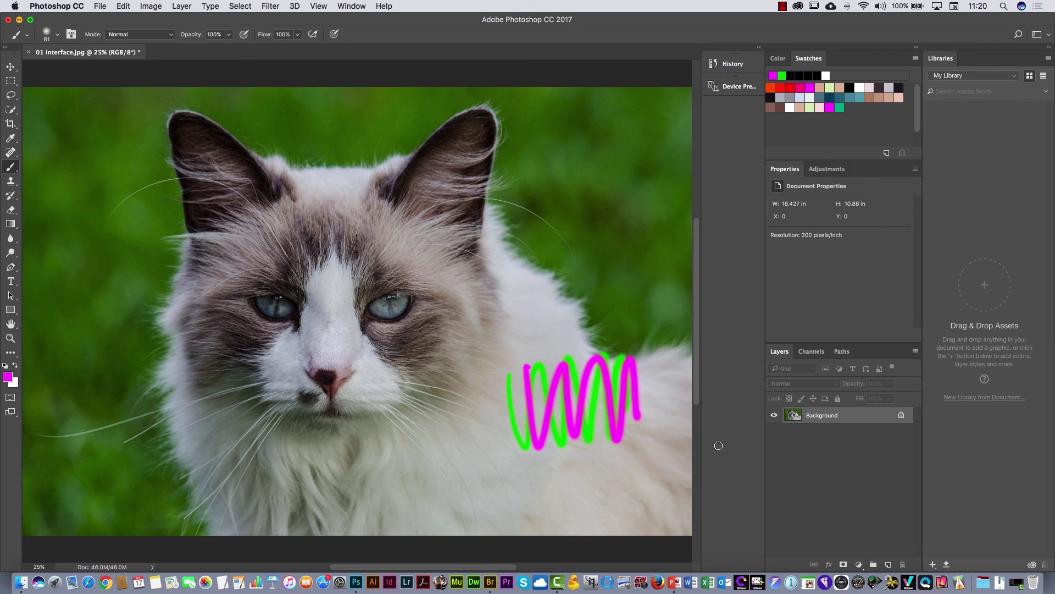
Revert the image to its Open history state and collapse the history list.
click(734, 63)
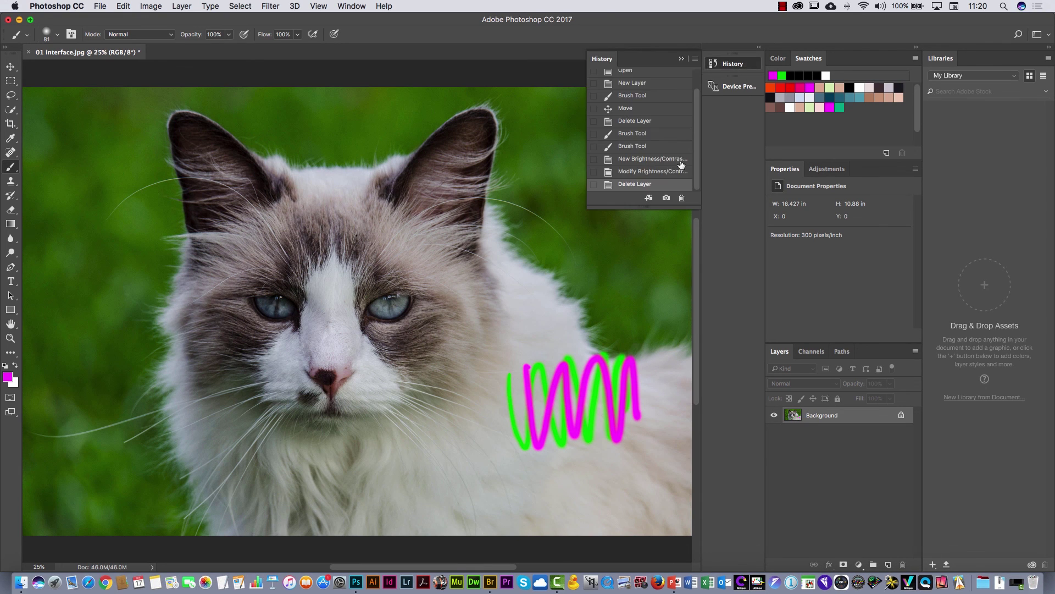
scroll(695, 134, up, 2)
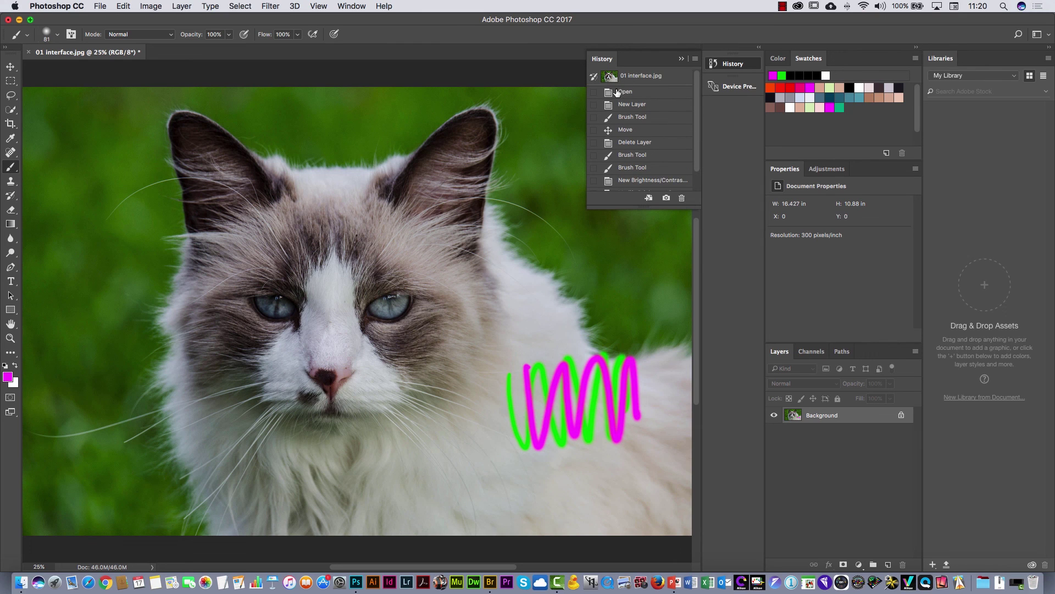
click(623, 92)
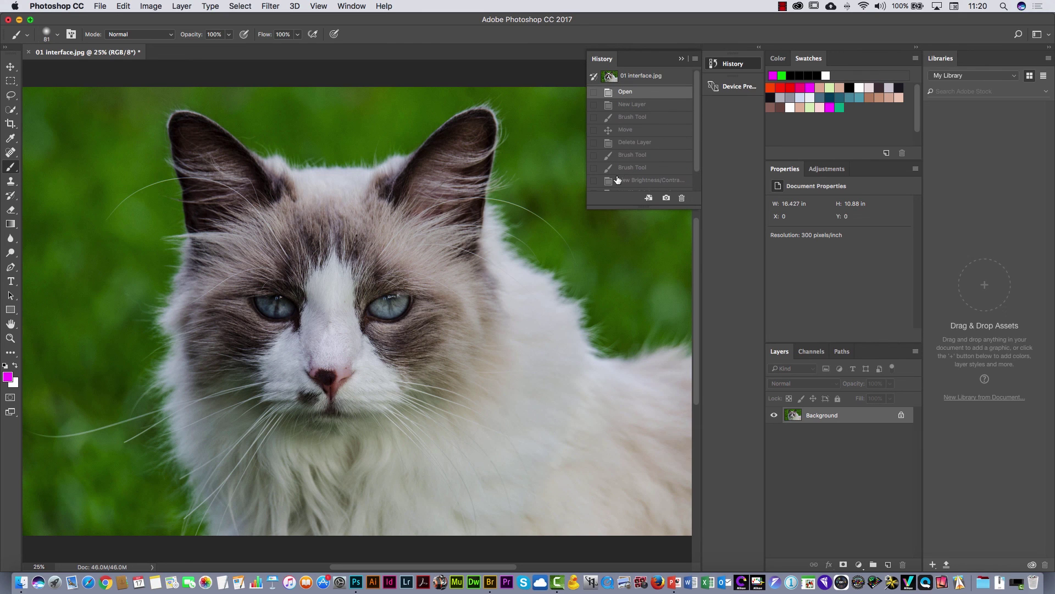
click(730, 66)
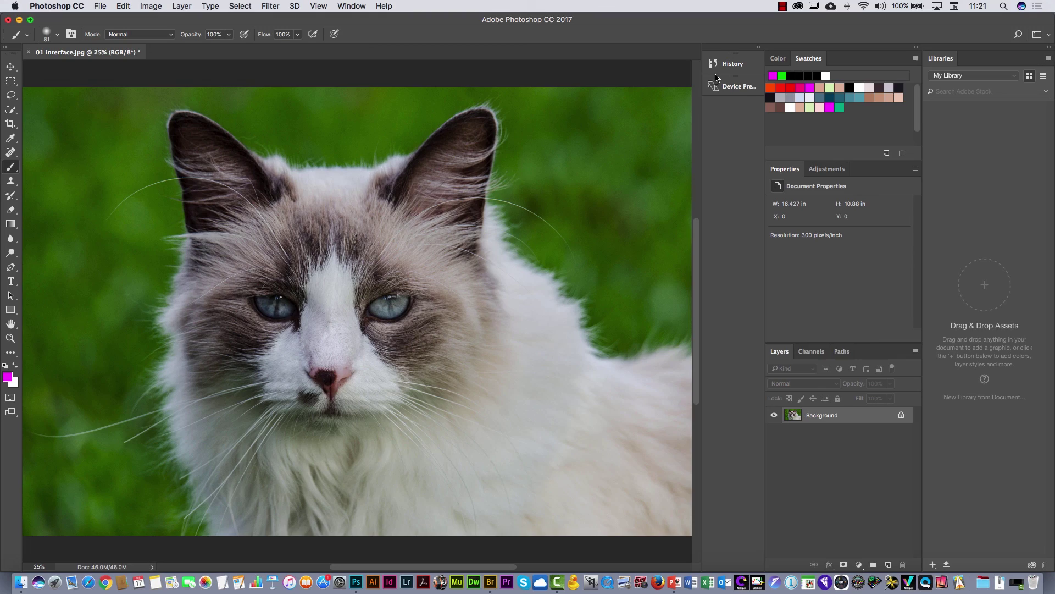